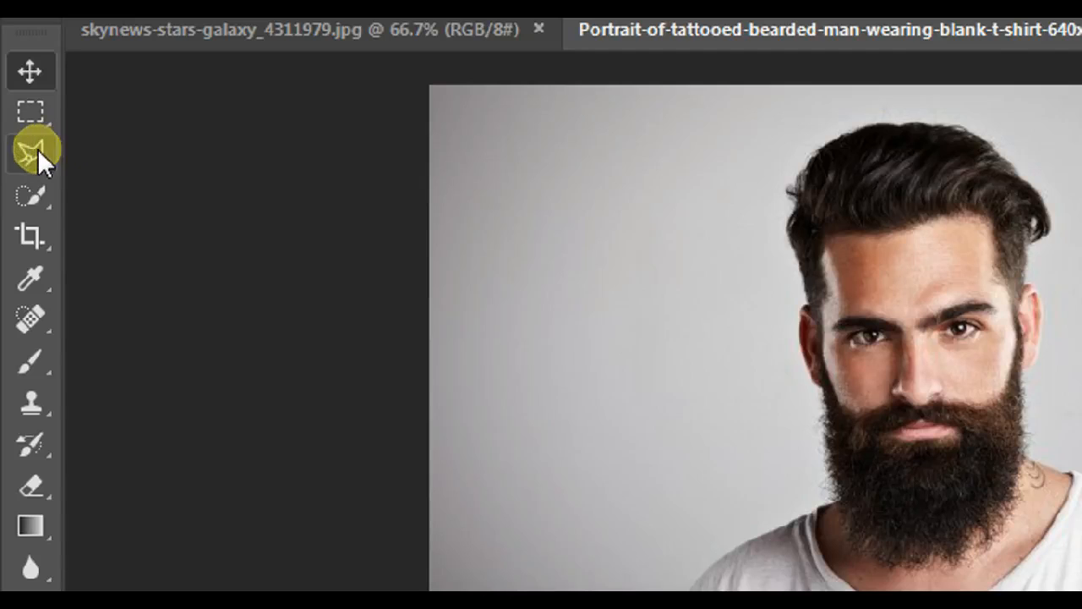
Step: Outline the man's hair, ears and beard with a closed Polygonal Lasso selection around the whole head
left_click(140, 181)
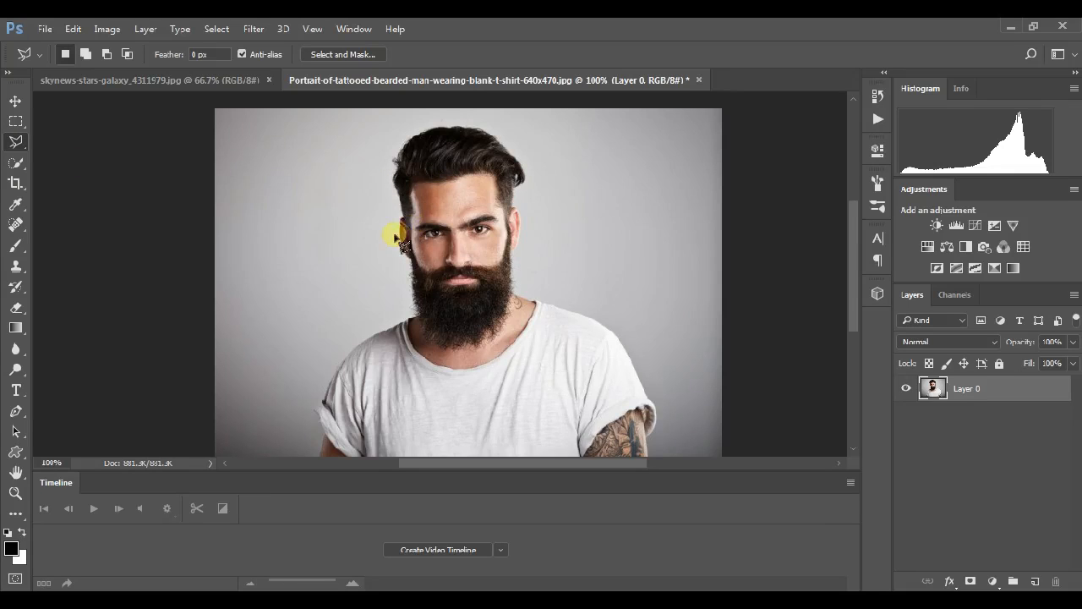
scroll(394, 236, "up", 5)
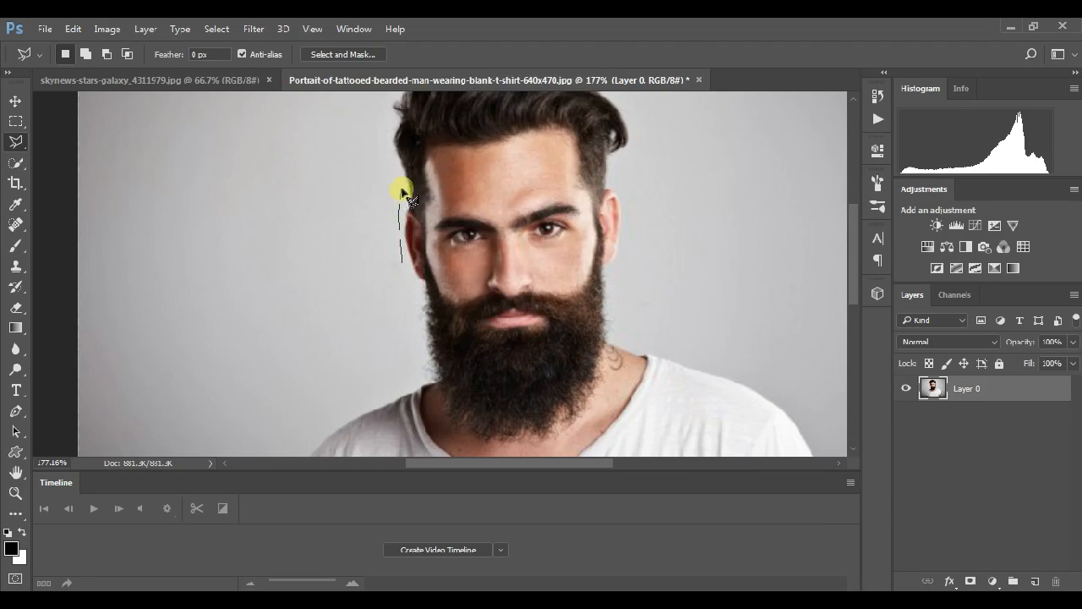
left_click(389, 117)
left_click_drag(463, 122, 387, 288)
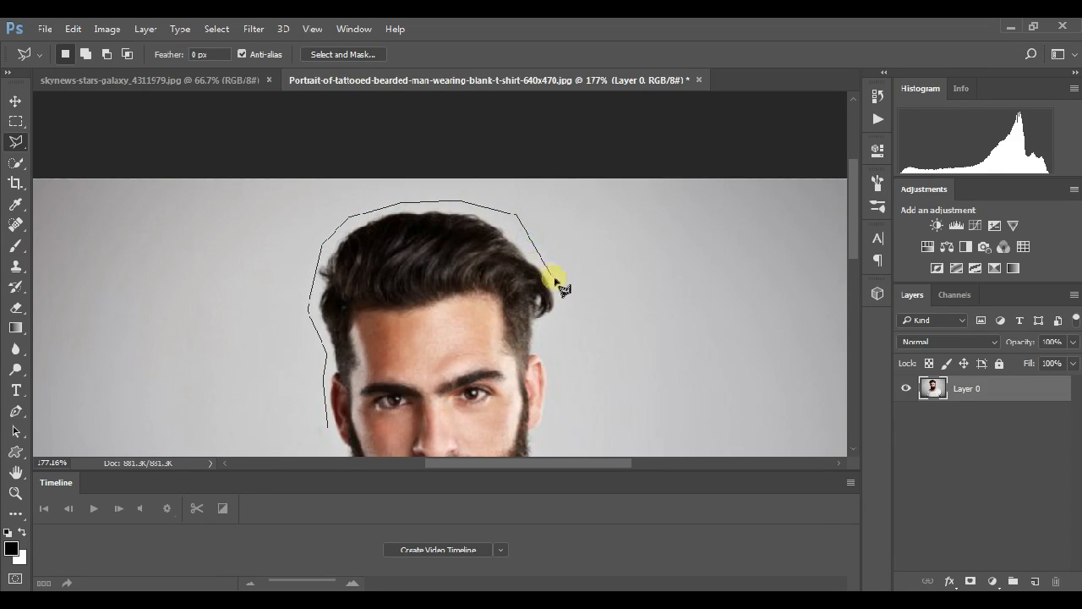
mouse_move(562, 411)
left_mouse_down()
mouse_move(550, 285)
mouse_move(563, 201)
mouse_move(566, 233)
left_mouse_up()
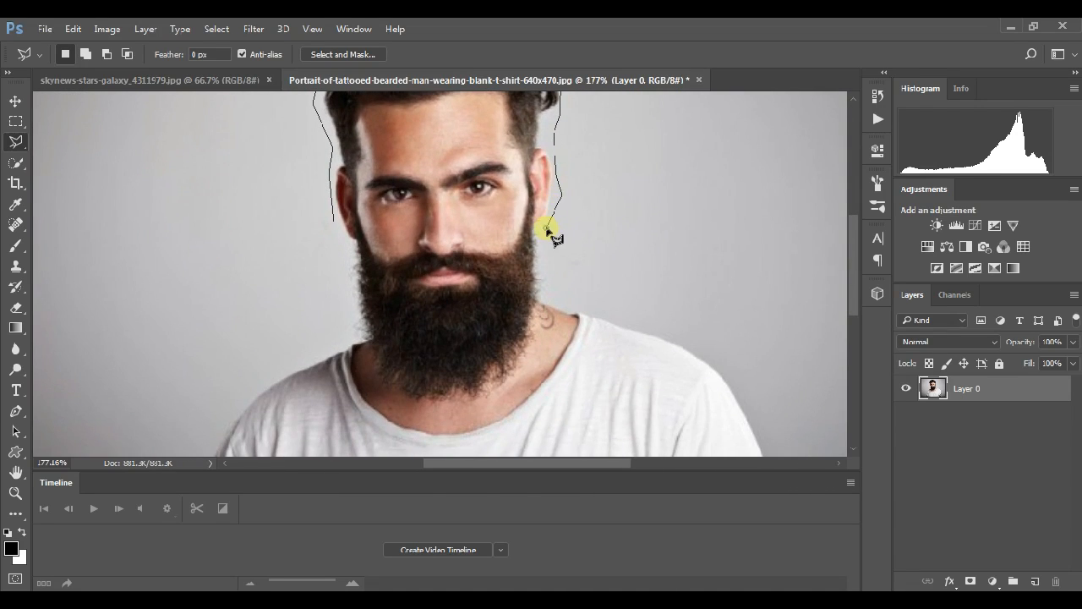
left_click(523, 362)
left_click(506, 392)
left_click(468, 410)
left_click(388, 395)
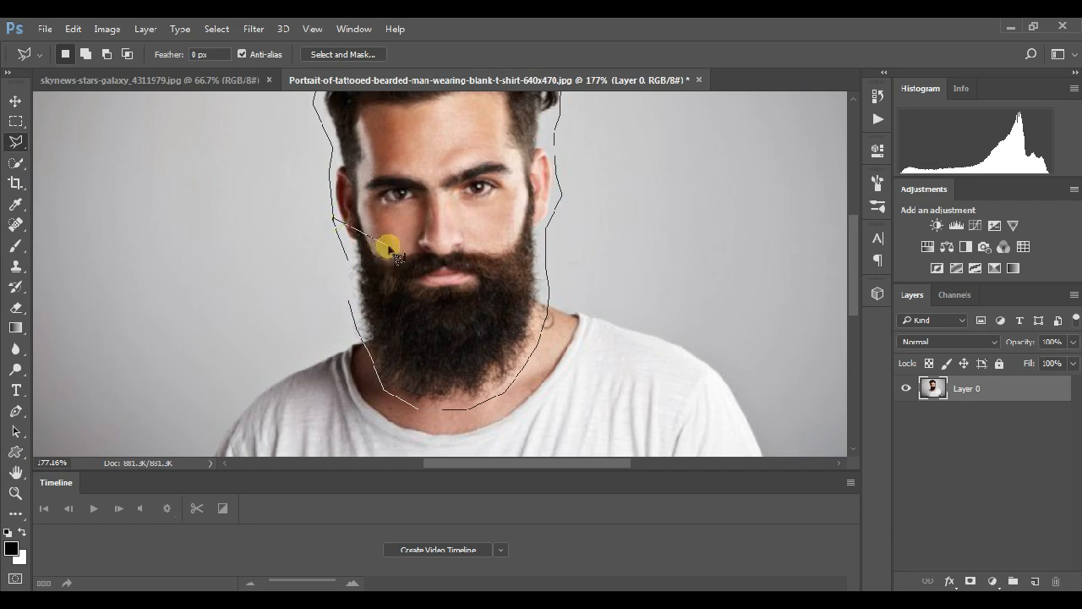
double_click(334, 207)
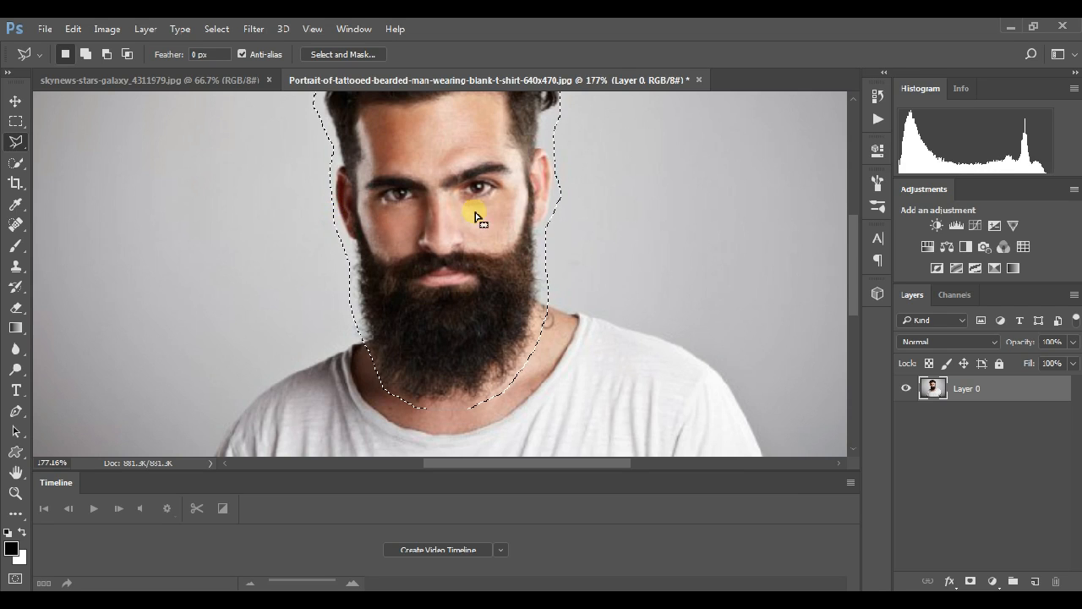
Step: Copy the selected head onto its own new layer above the portrait
scroll(668, 258, "down", 2, "alt")
scroll(668, 258, "down", 3, "alt")
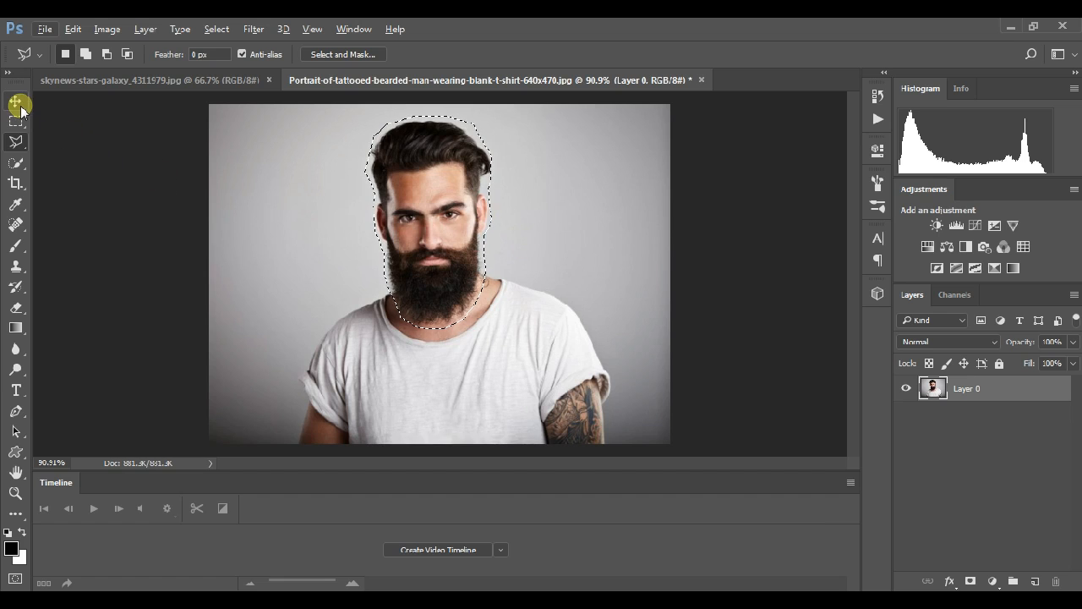
left_click(17, 101)
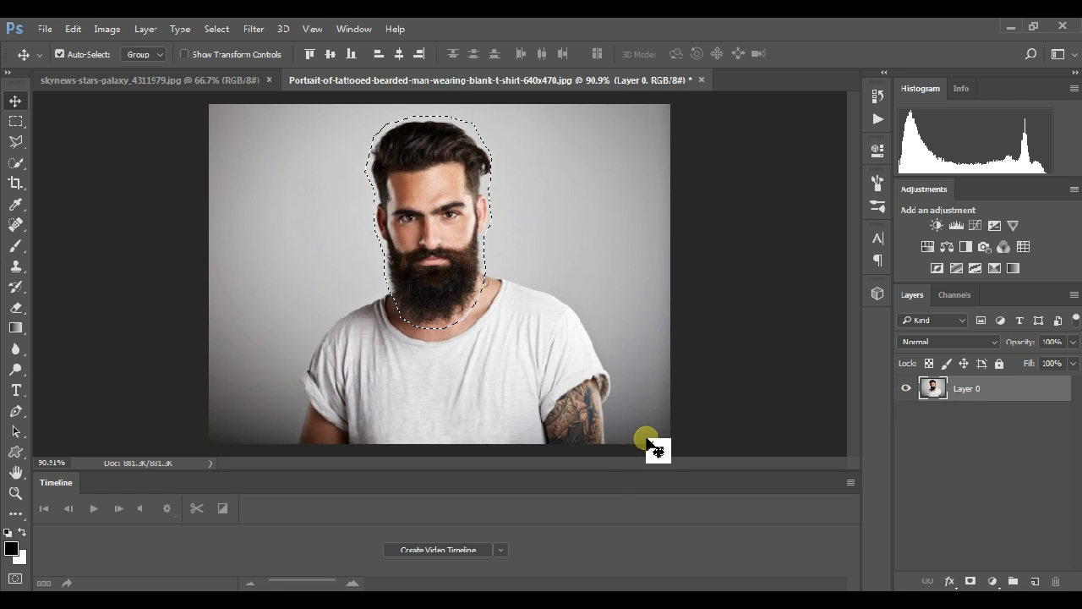
scroll(609, 303, "up", 1)
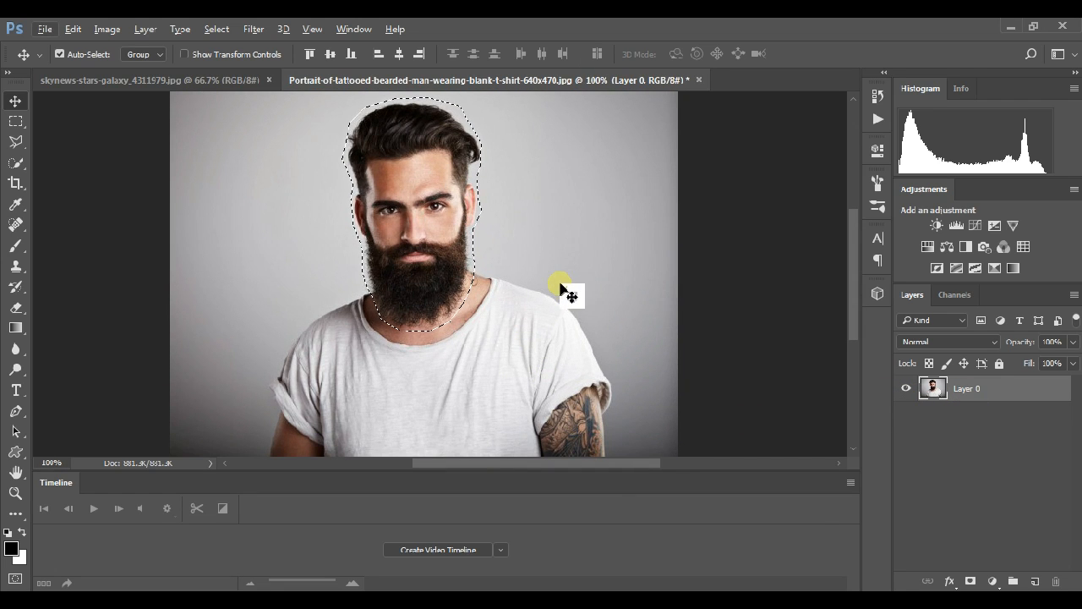
key("ctrl+j")
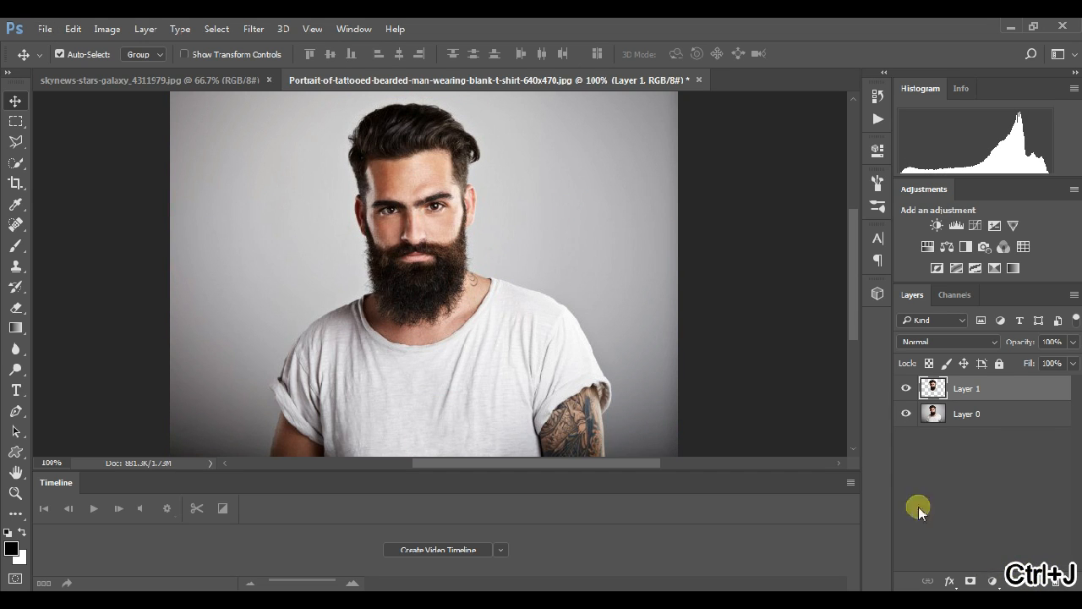
Step: Apply a Threshold adjustment with level 80 to the copied head layer
left_click_drag(937, 390, 514, 243)
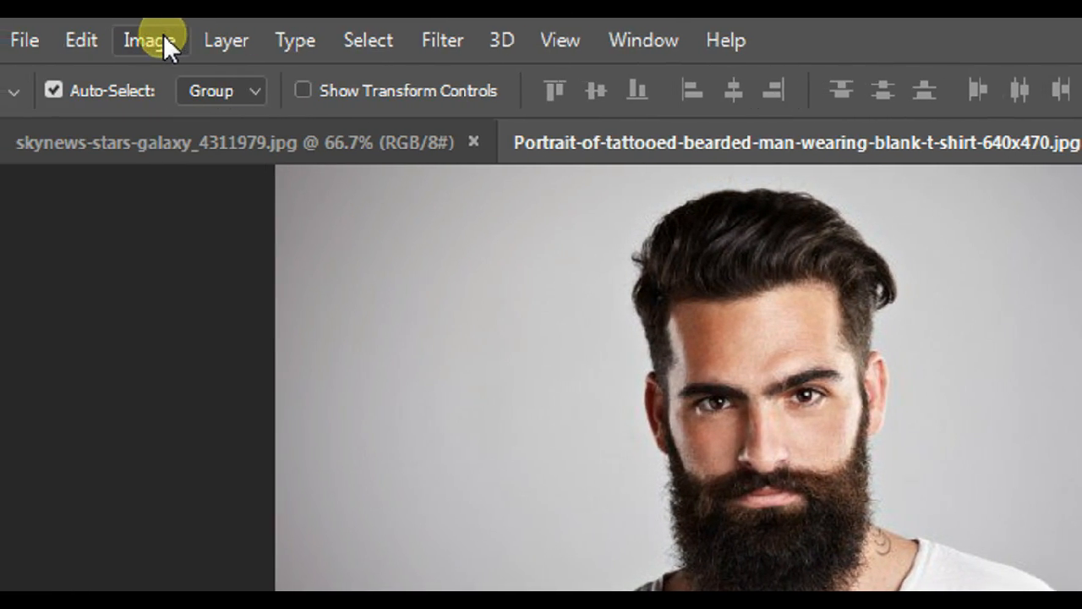
left_click(148, 39)
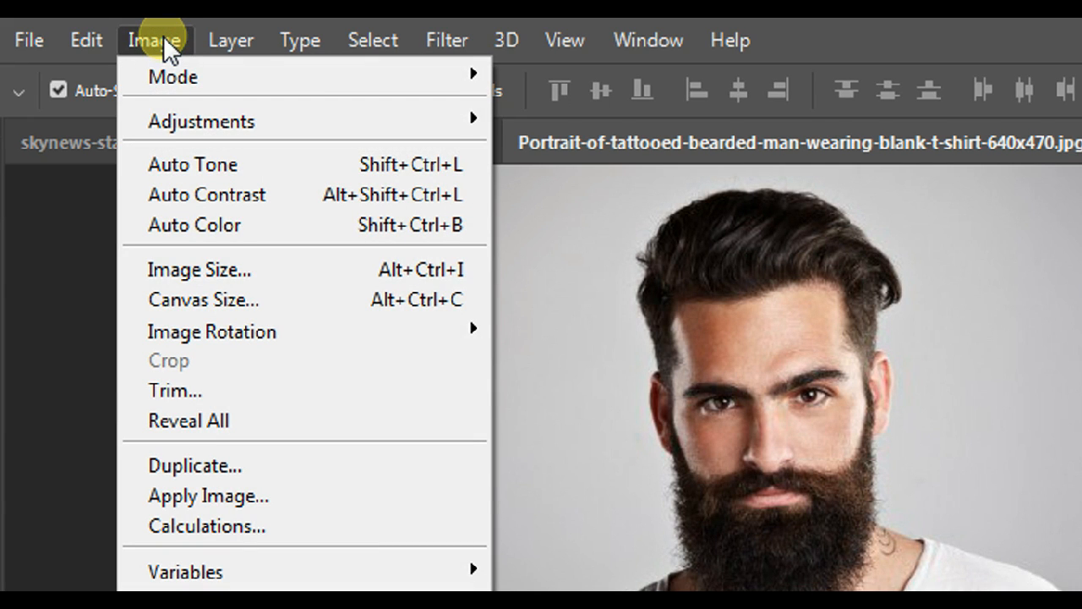
mouse_move(290, 126)
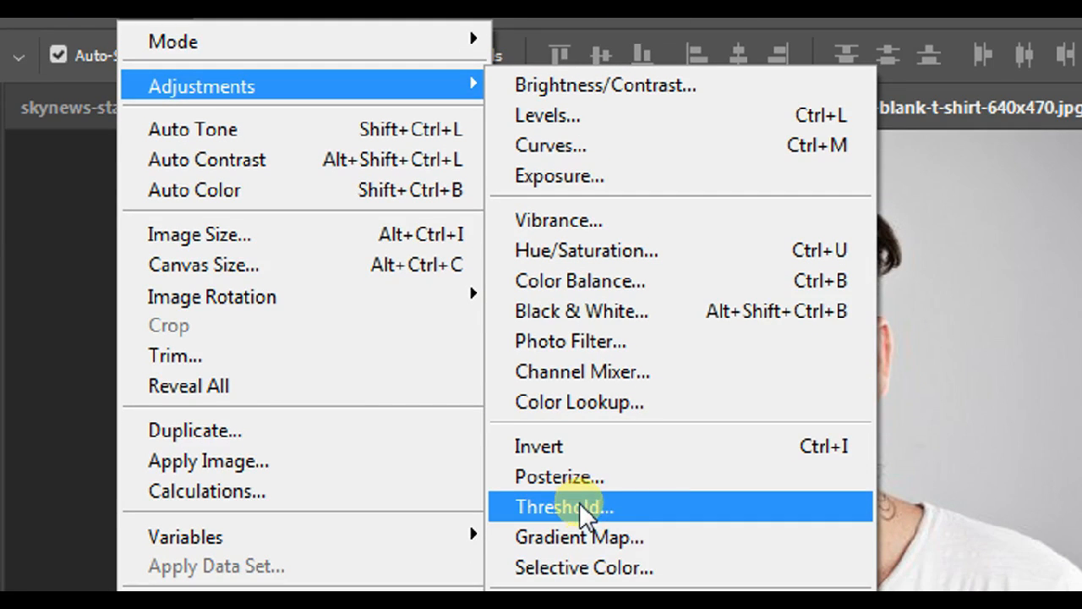
left_click(628, 510)
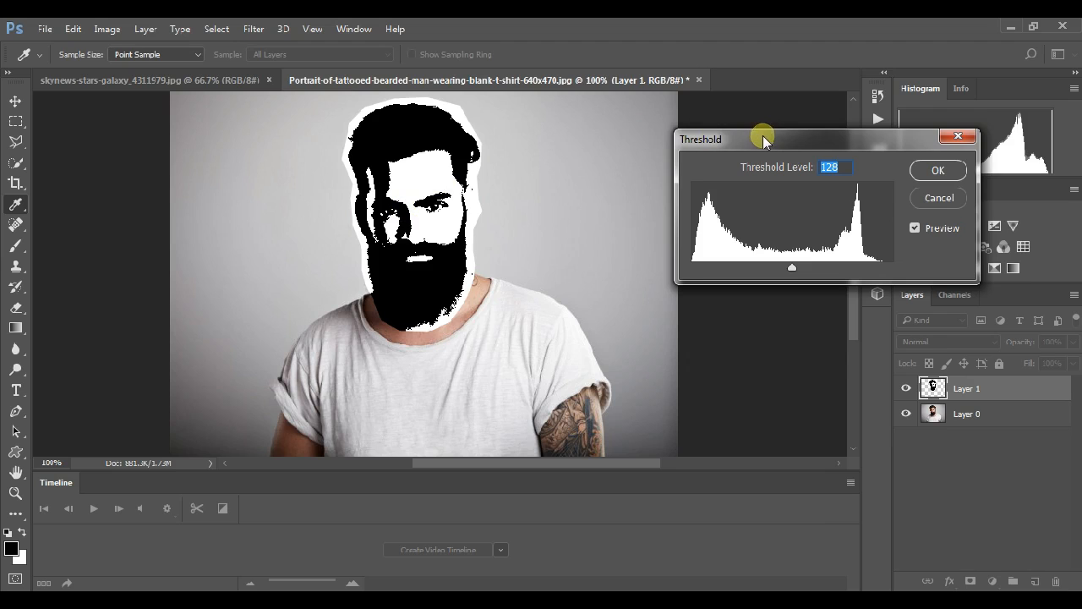
left_click_drag(764, 137, 700, 137)
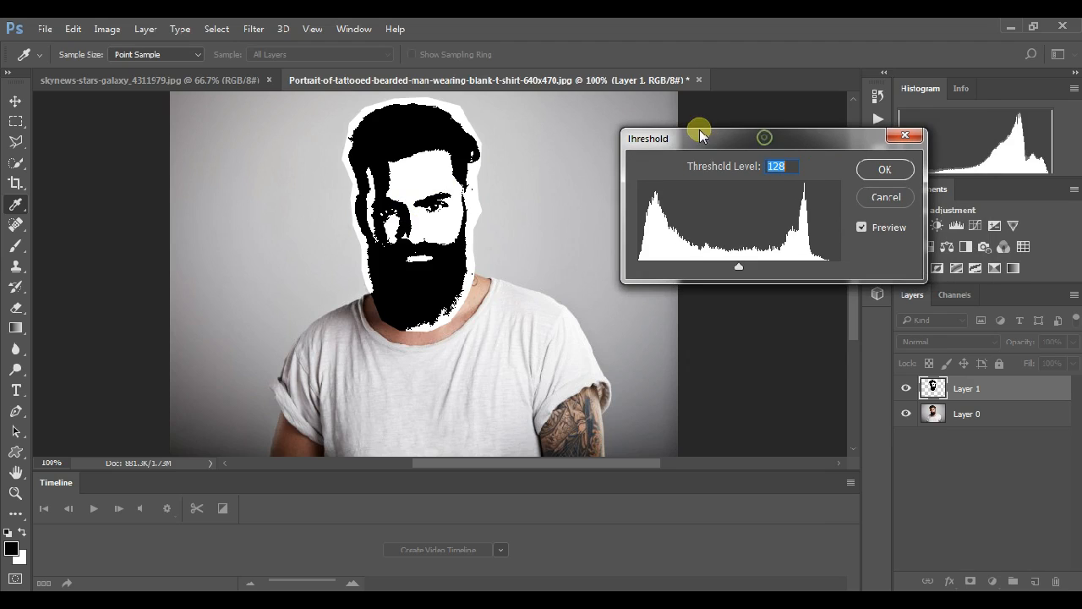
left_click_drag(737, 269, 692, 271)
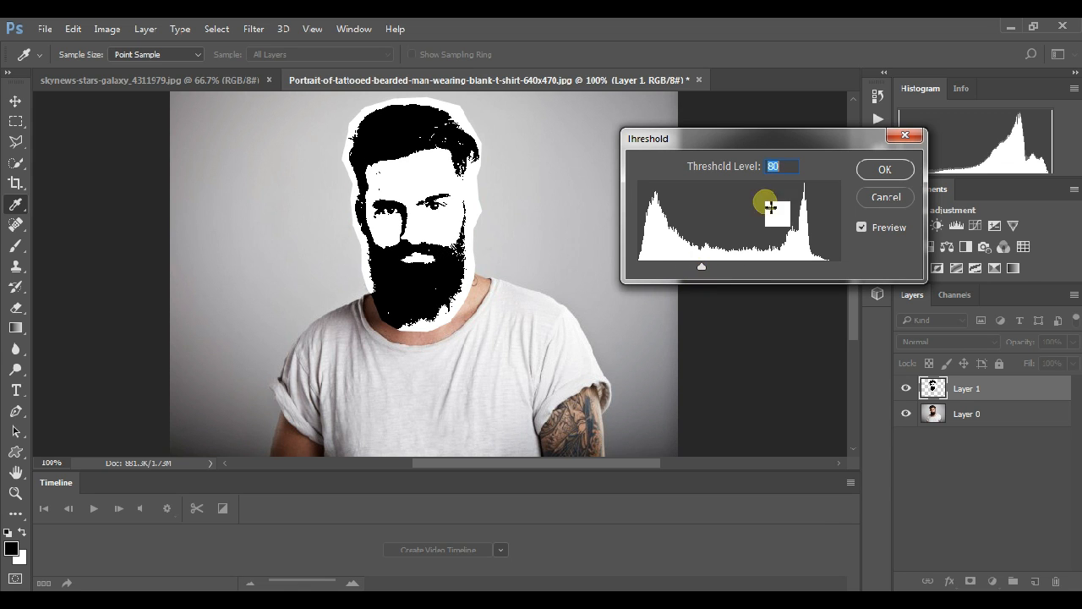
left_click(881, 169)
key("v")
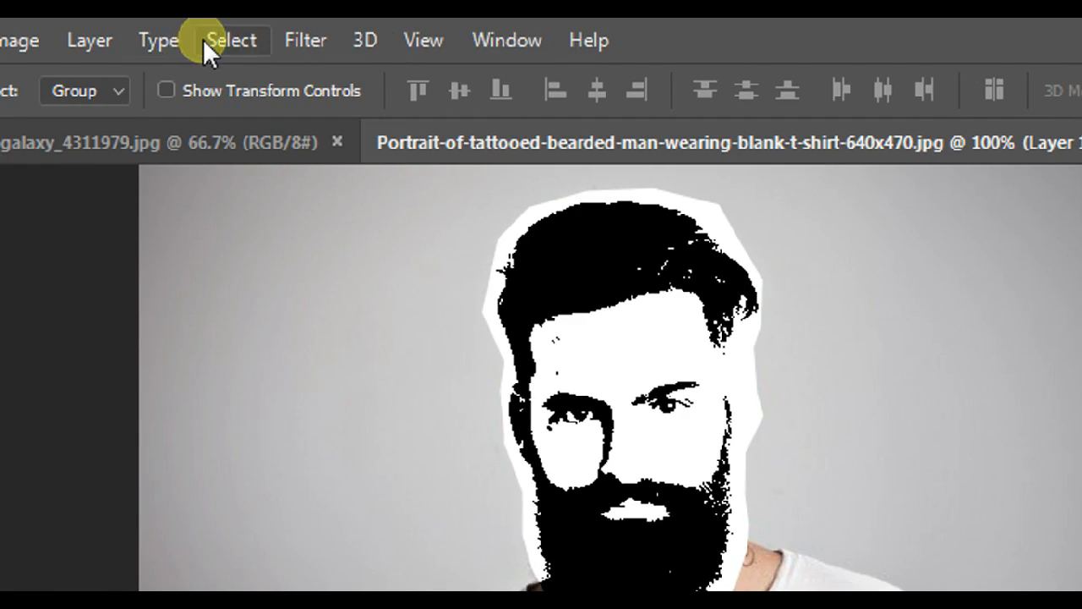
Step: Select the black areas of the thresholded head by Color Range, using Sampled Colors with fuzziness 0
left_click(152, 40)
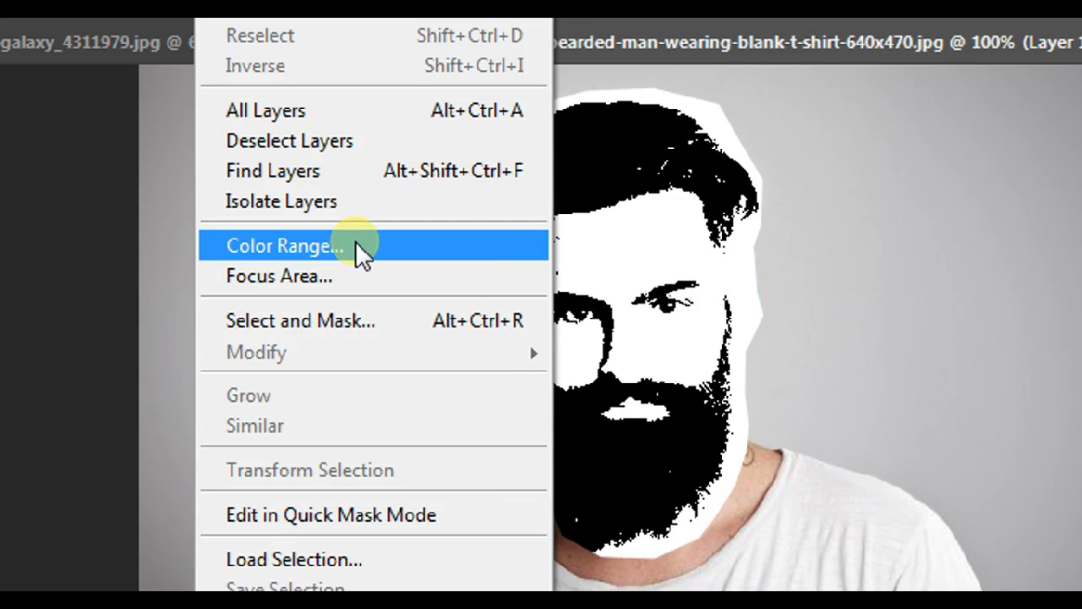
left_click(359, 247)
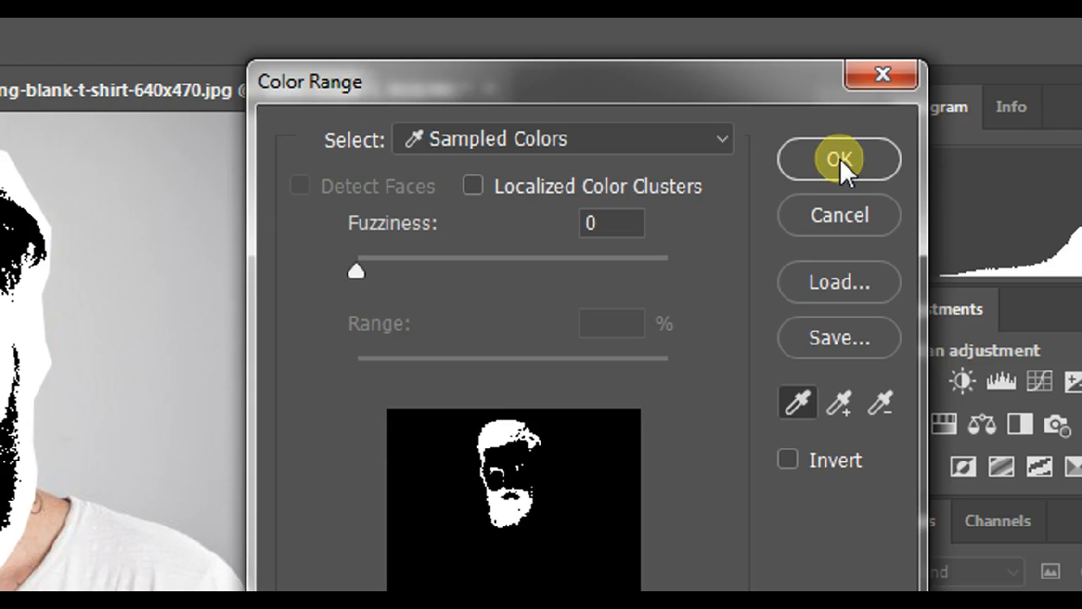
left_click(840, 158)
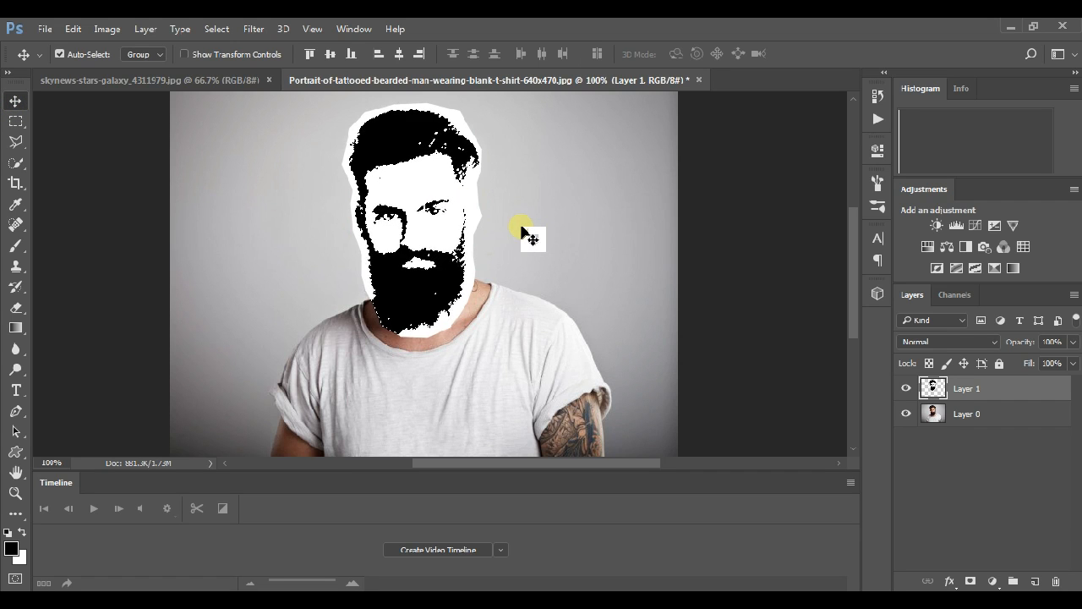
Step: Create a new white document 700 pixels wide and 450 pixels high at 300 pixels/inch
key("ctrl+n")
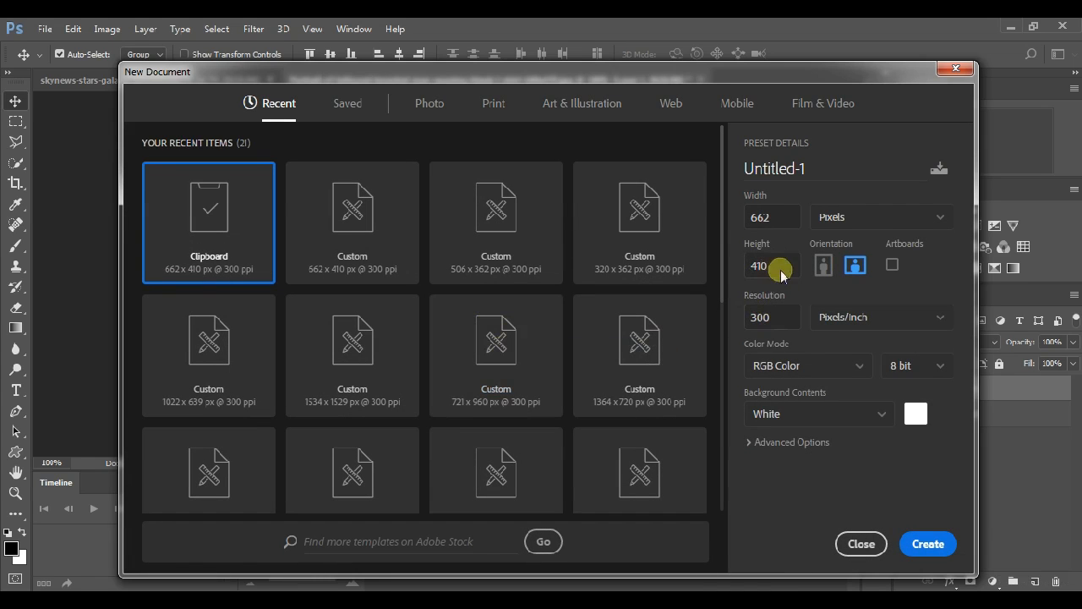
double_click(780, 218)
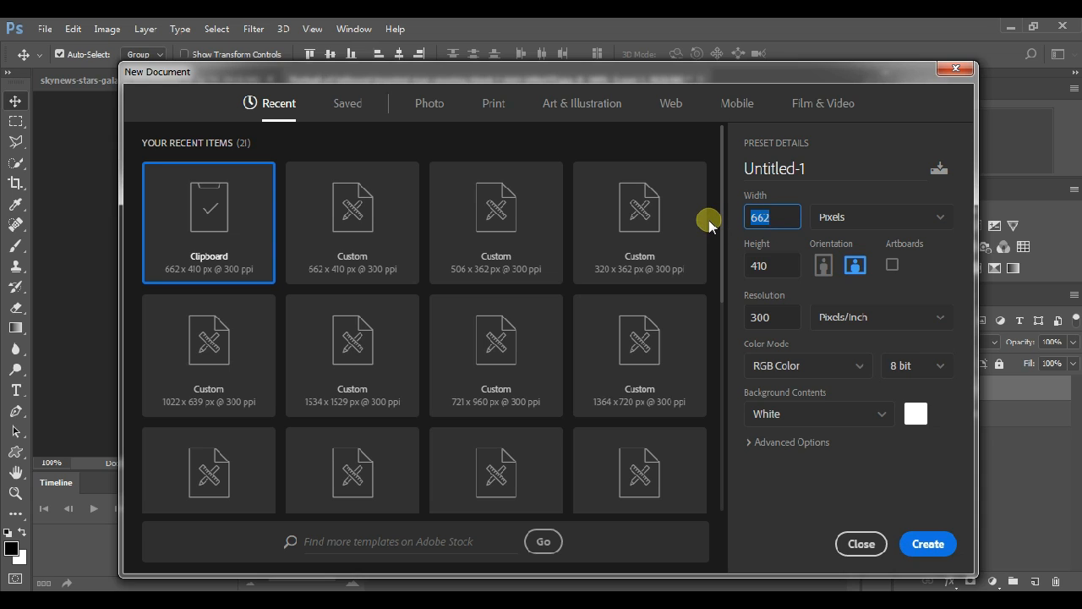
double_click(776, 263)
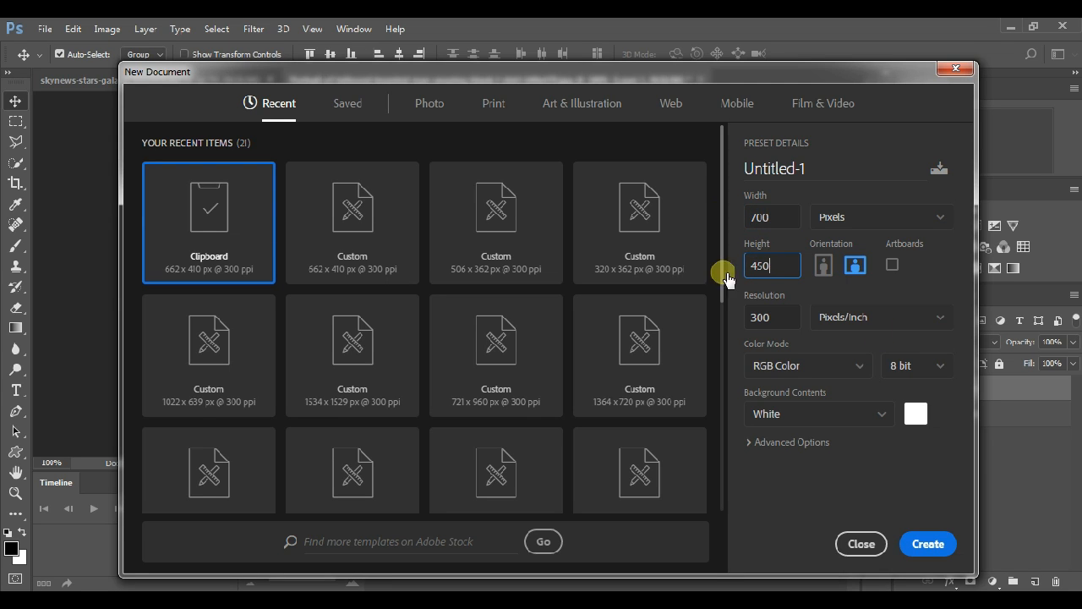
left_click(922, 543)
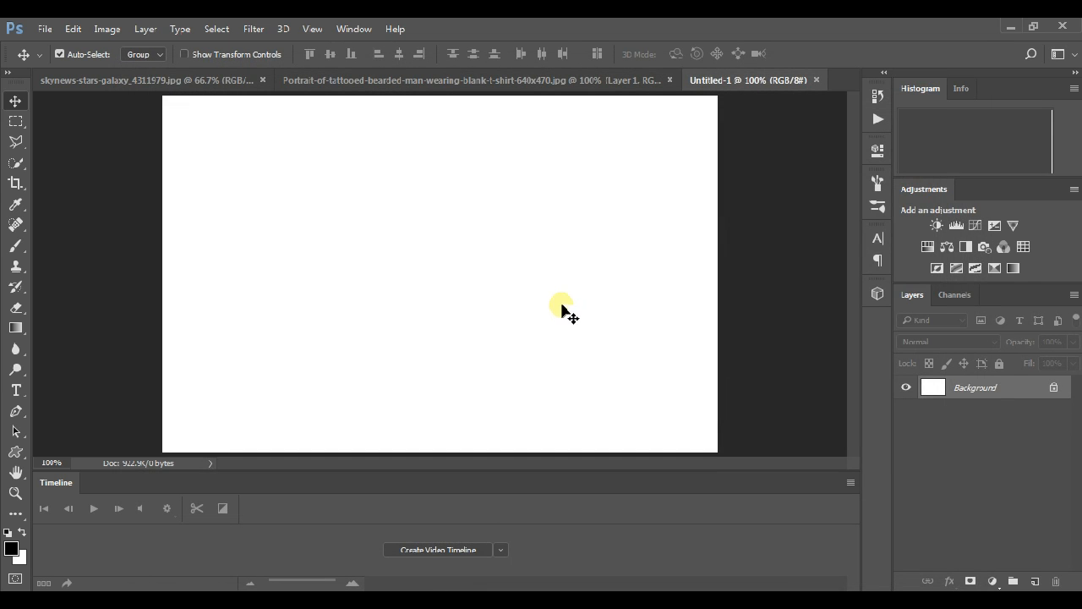
scroll(542, 292, "down", 2)
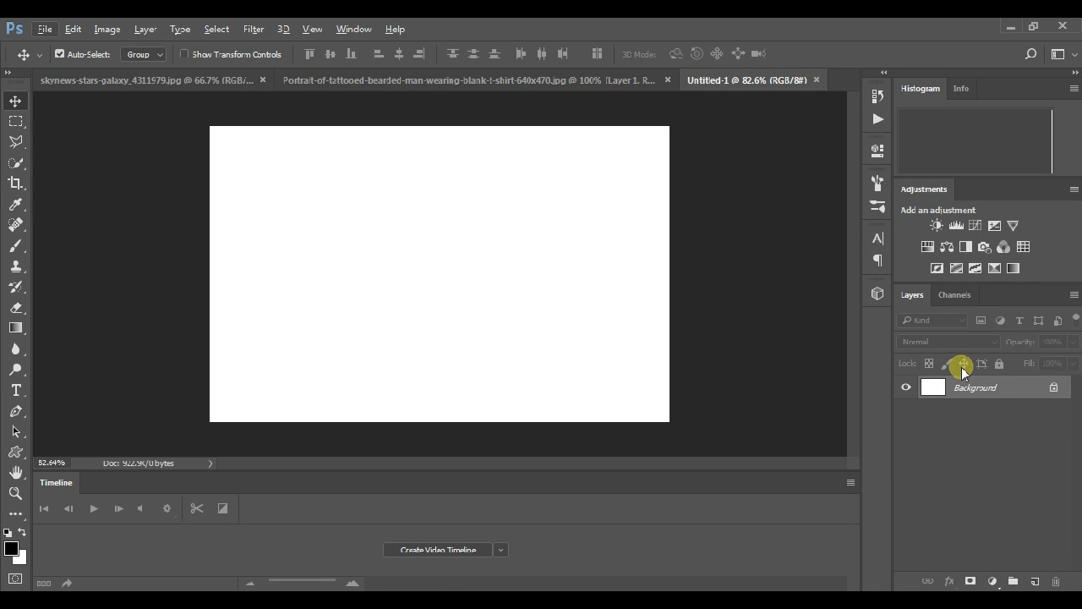
Step: Unlock the new document's background layer and add a Gradient Overlay style to it
left_click_drag(1037, 386, 1055, 584)
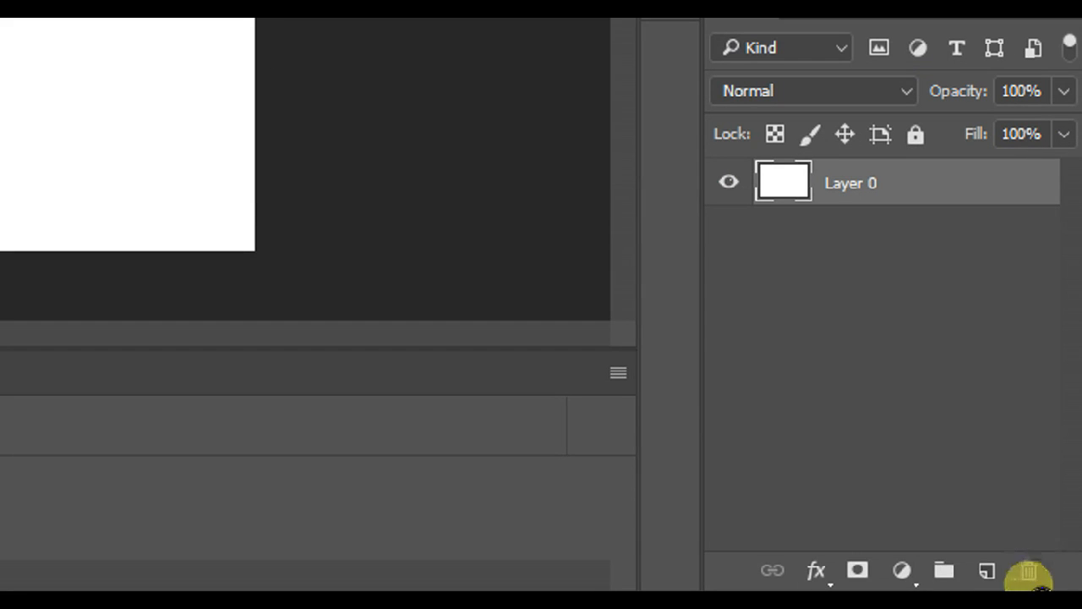
left_click(818, 571)
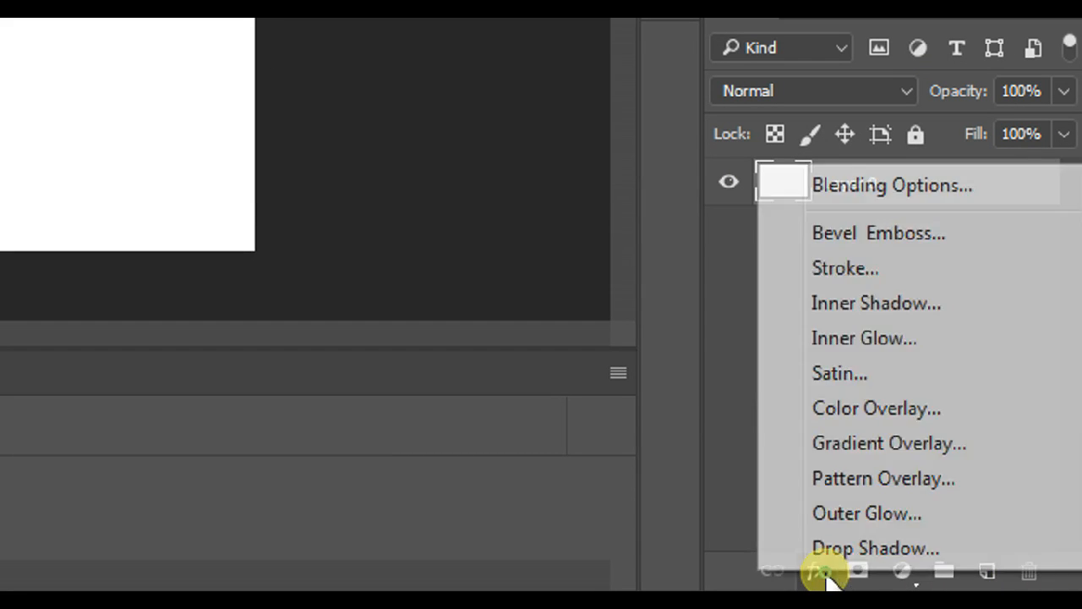
left_click(856, 444)
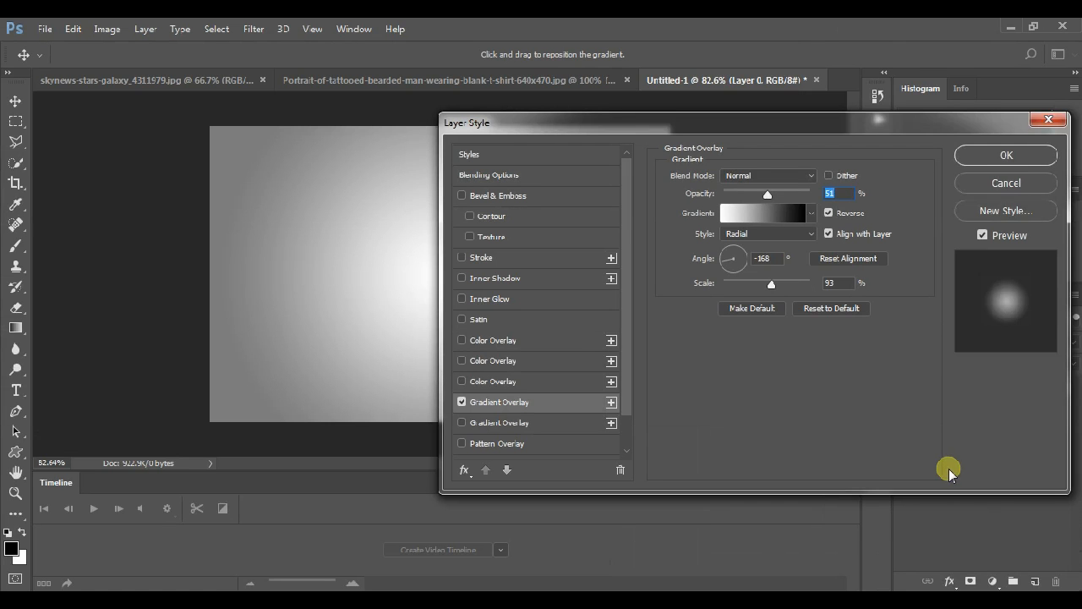
left_click_drag(720, 125, 787, 106)
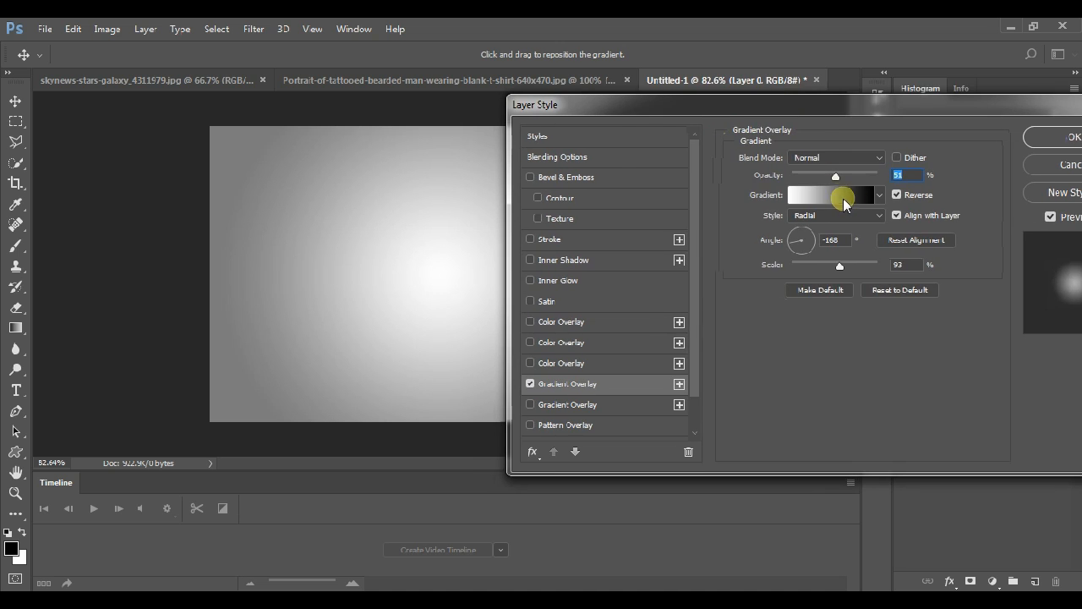
Step: Edit the overlay gradient, keeping its first colour stop black (000000) and its last colour stop white (ffffff)
left_click(843, 198)
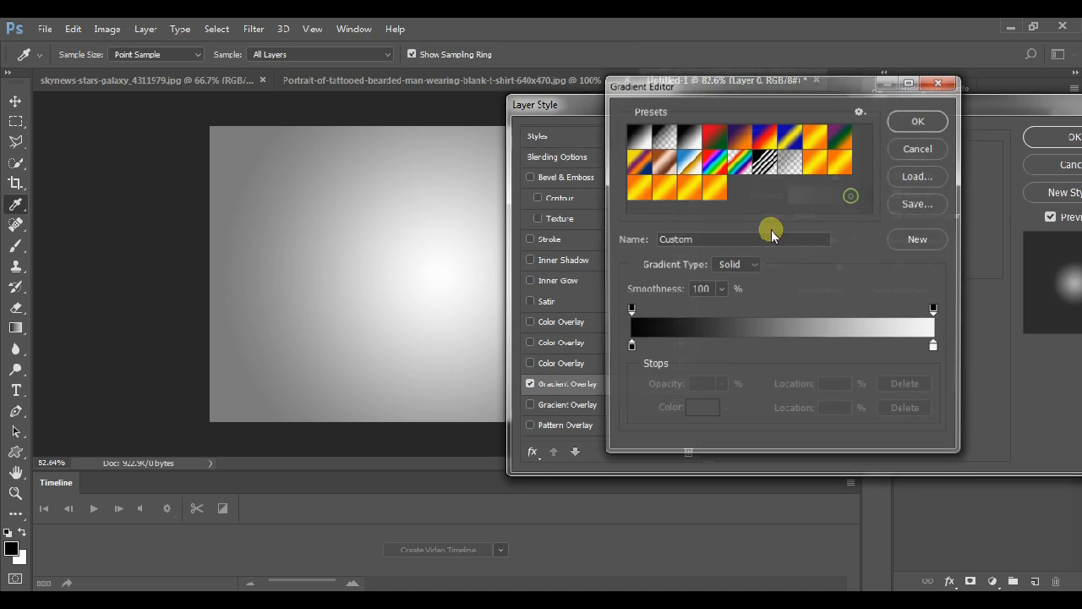
left_click(630, 347)
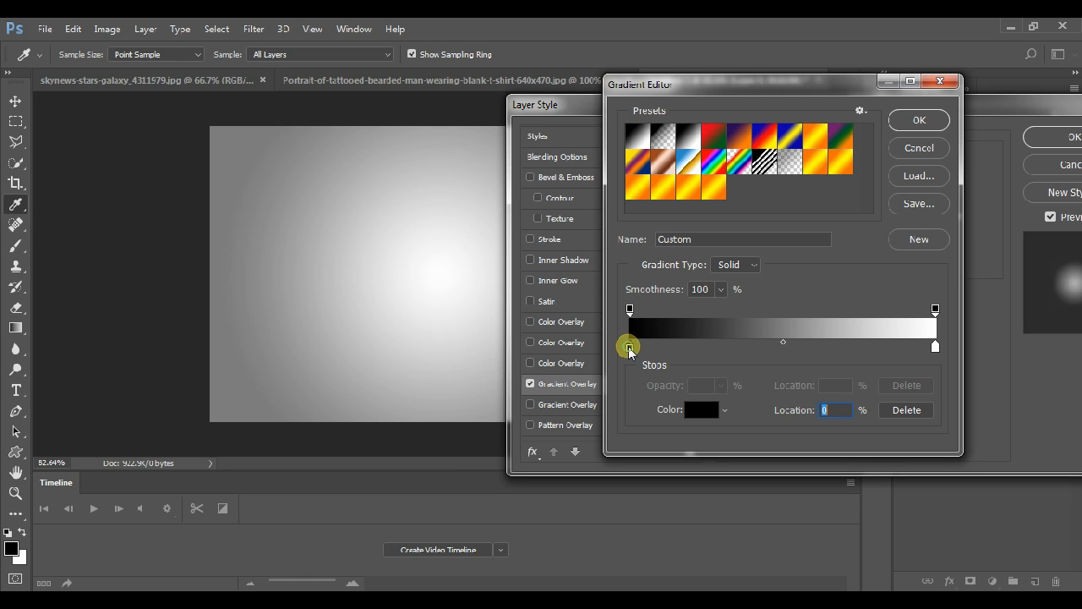
left_click(701, 409)
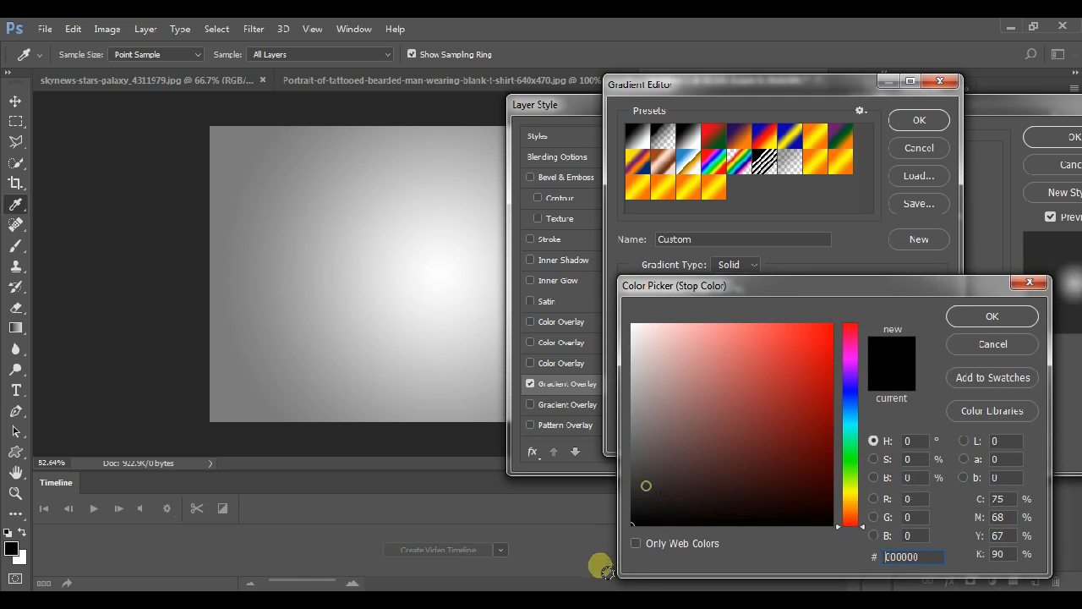
left_click(956, 318)
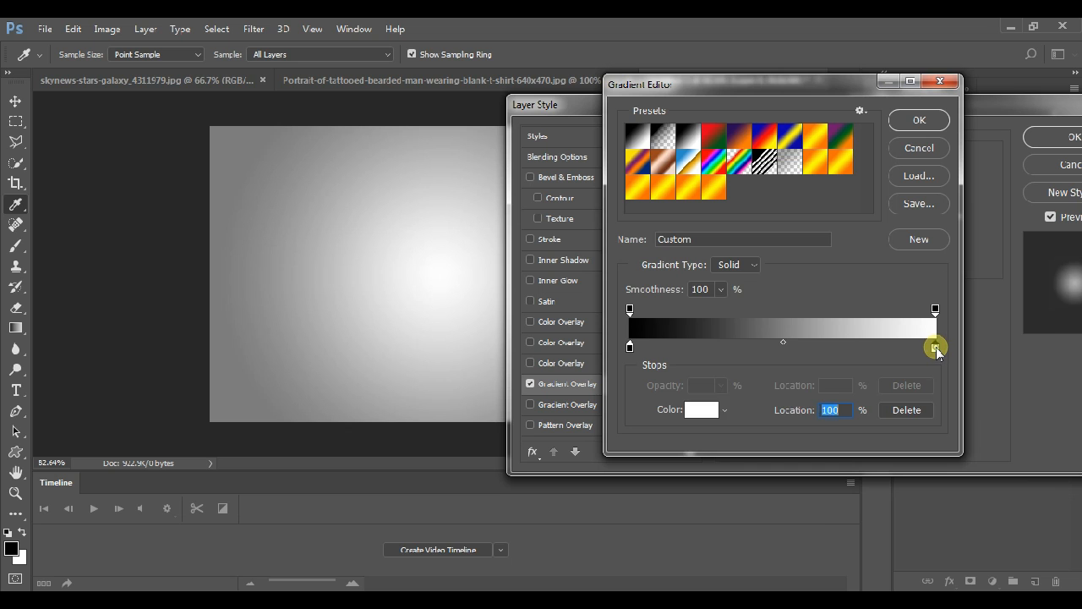
double_click(935, 348)
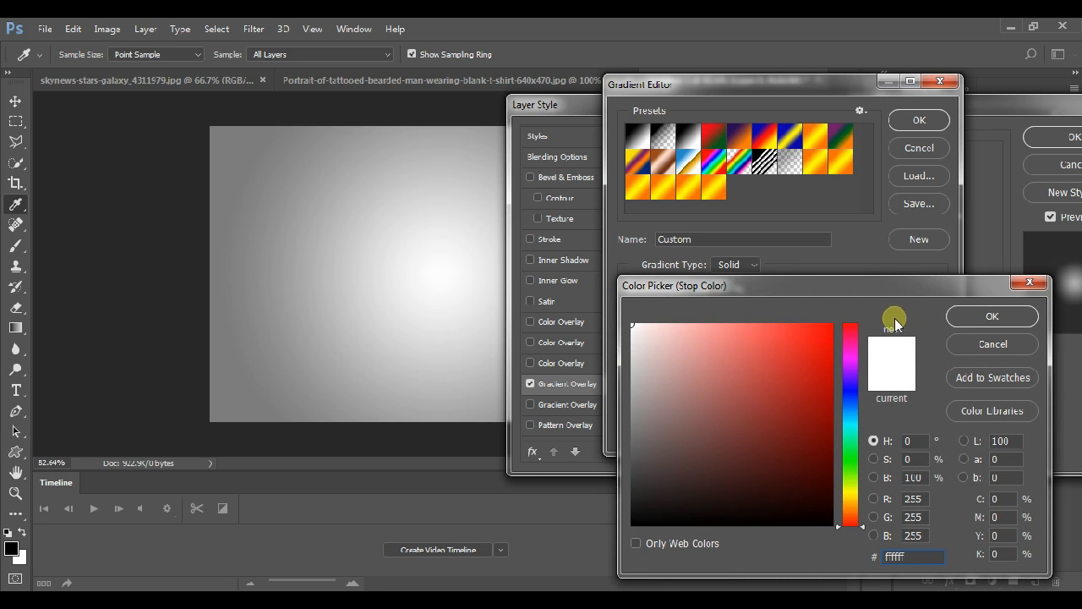
left_click(992, 316)
Step: Set the opacity of the gradient's black end to 65% and apply the Gradient Overlay to the background layer
left_click(630, 309)
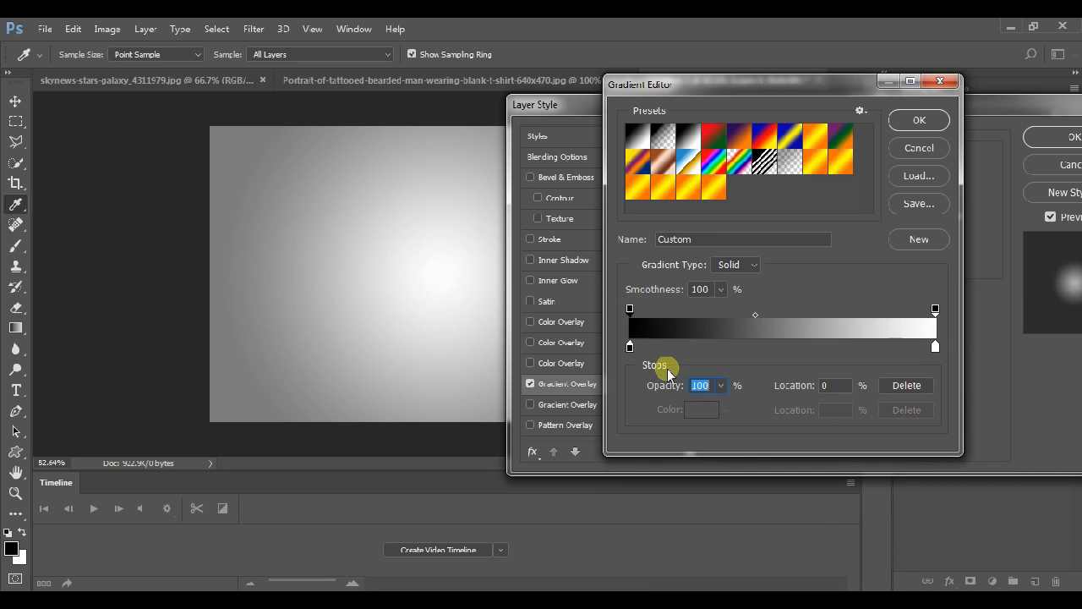
mouse_move(669, 381)
left_mouse_down()
mouse_move(657, 387)
mouse_move(668, 390)
left_mouse_up()
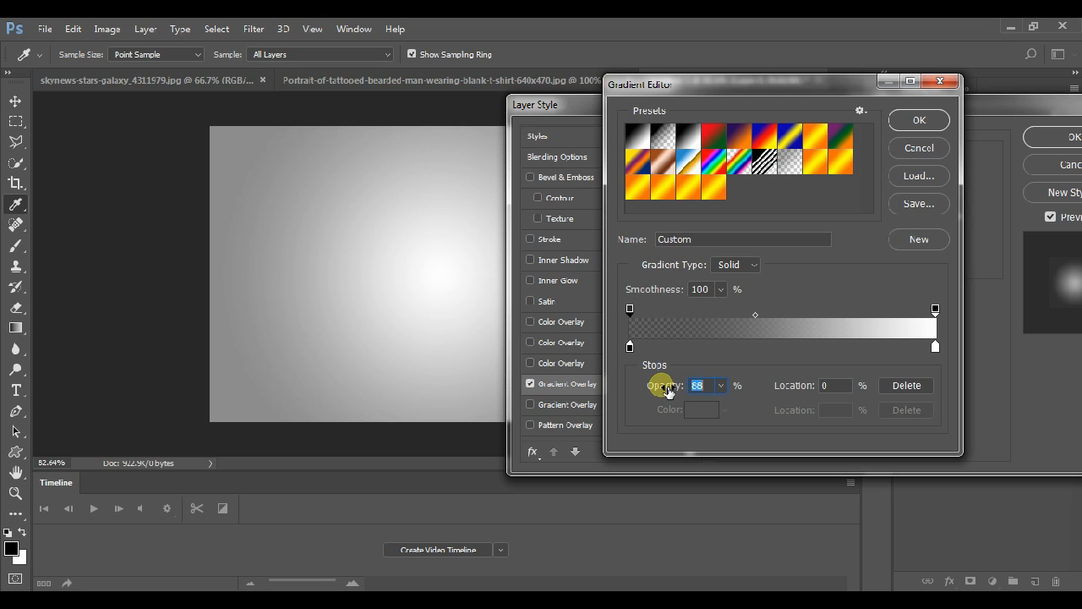
left_click(720, 386)
left_click(708, 385)
type("65")
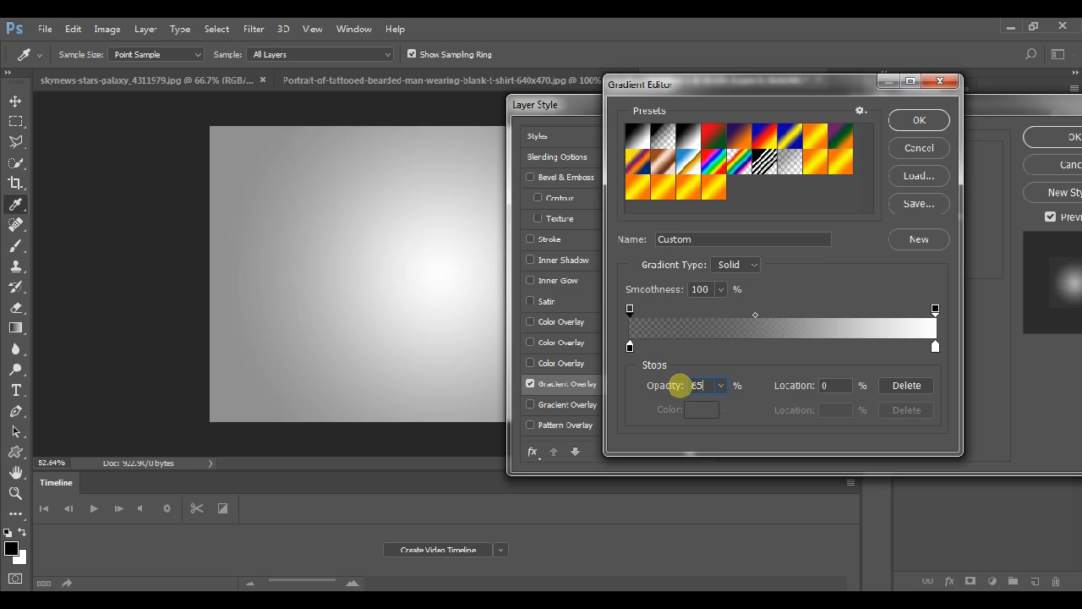
key("Return")
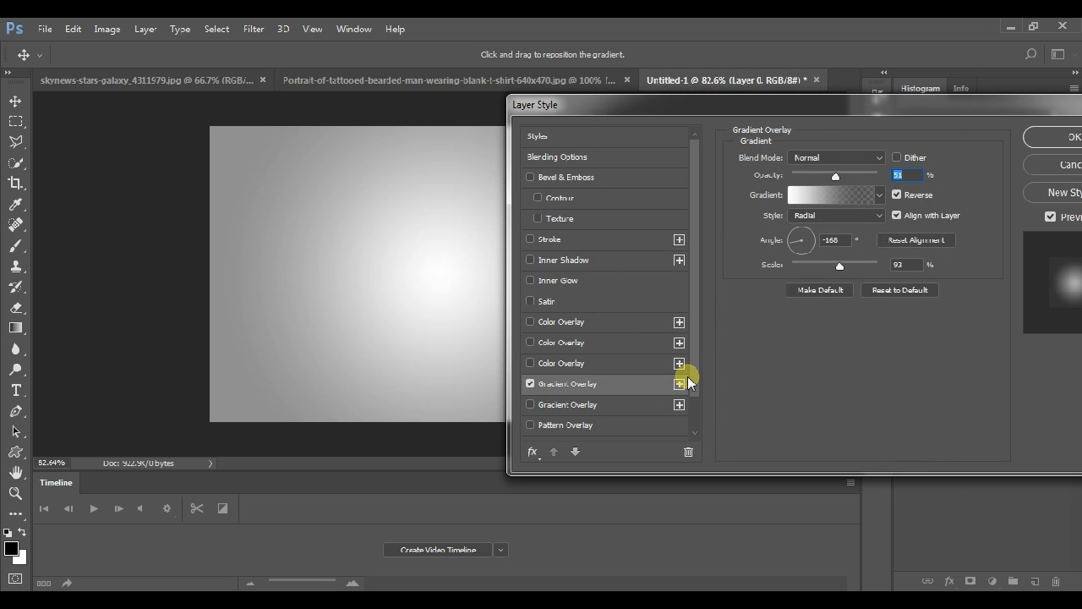
left_click_drag(878, 112, 759, 118)
left_click(931, 142)
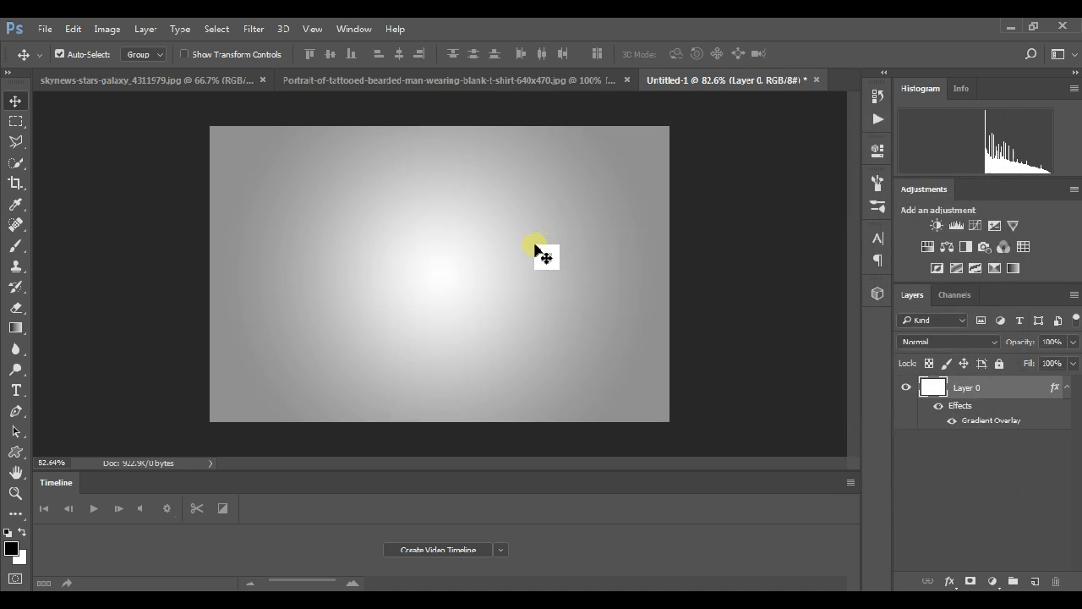
Step: Copy the selected black head graphic from the portrait document into Untitled-1 and place it near the middle of the gradient background
left_click_drag(135, 101, 426, 177)
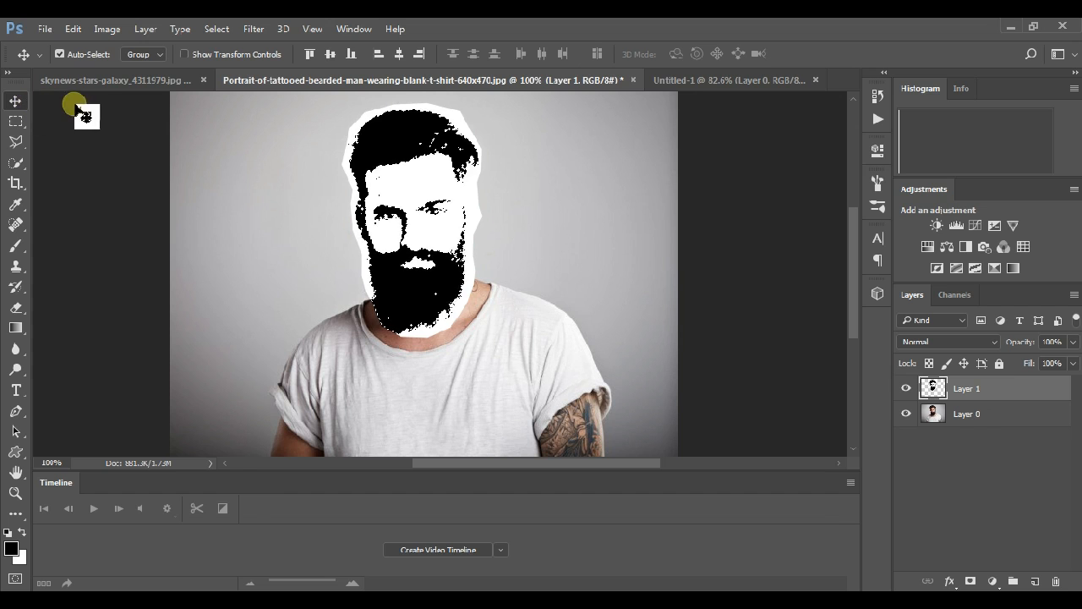
left_click_drag(403, 137, 662, 100)
left_click_drag(427, 226, 427, 177)
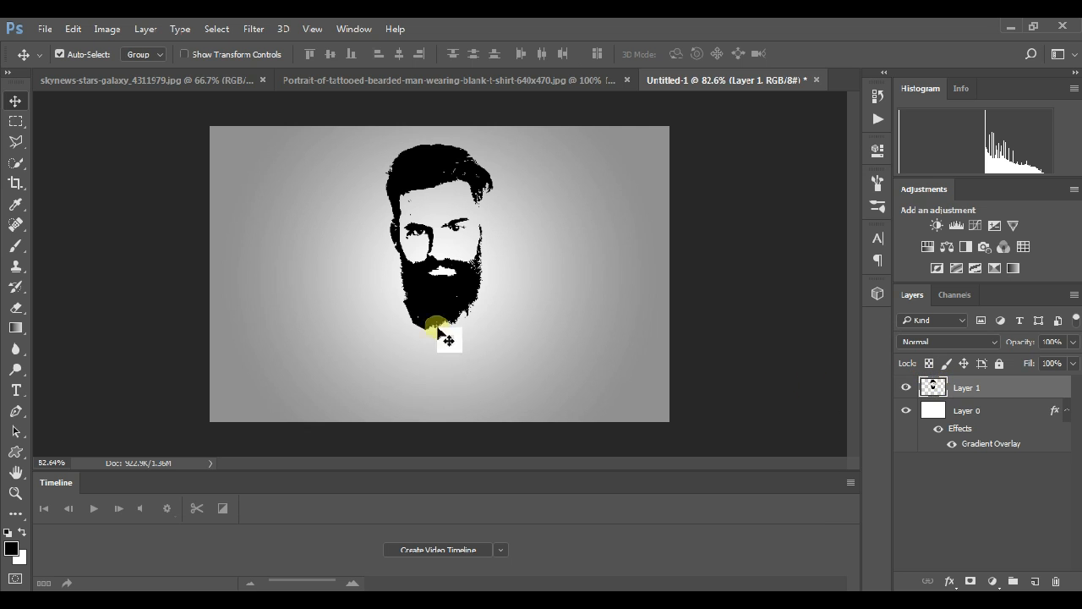
Step: Set up the Eraser tool with the 46 px spatter brush and enlarge it to 83 px
scroll(438, 331, "up", 4)
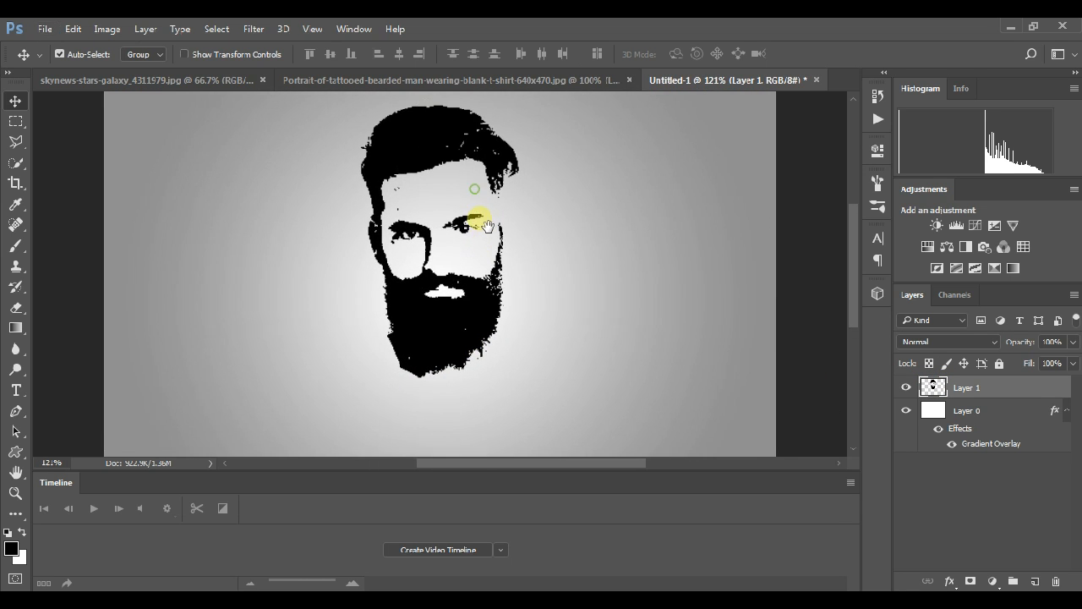
scroll(455, 285, "up", 1)
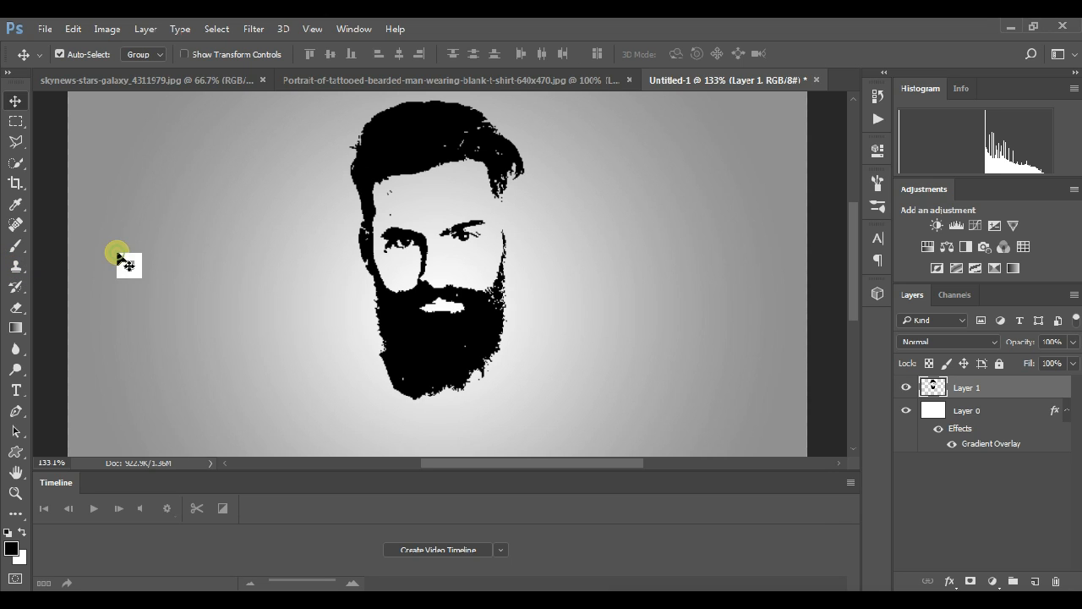
left_click(17, 247)
right_click(13, 244)
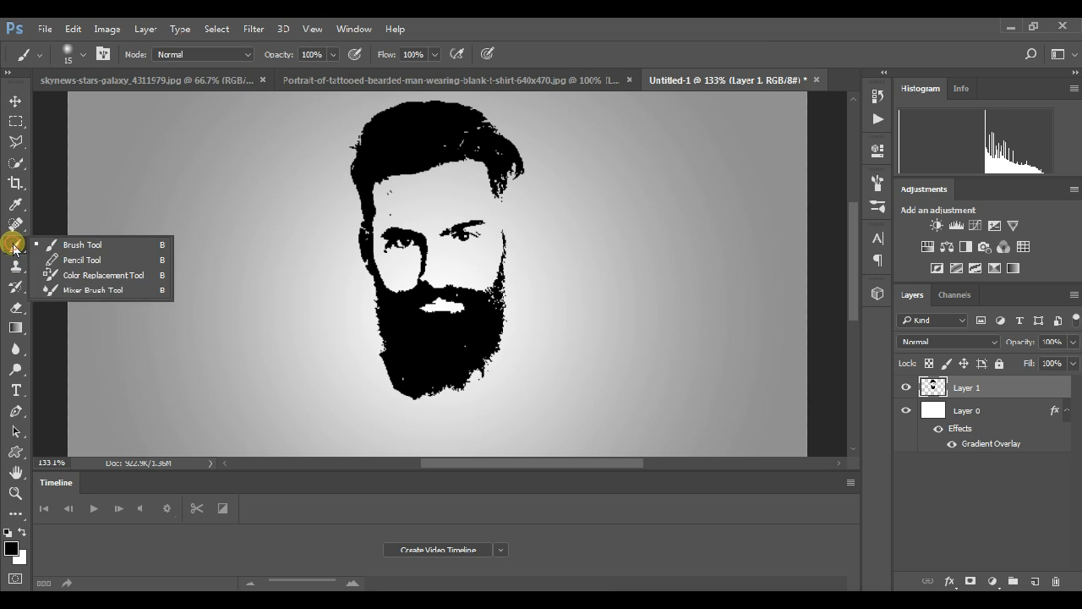
left_click(15, 307)
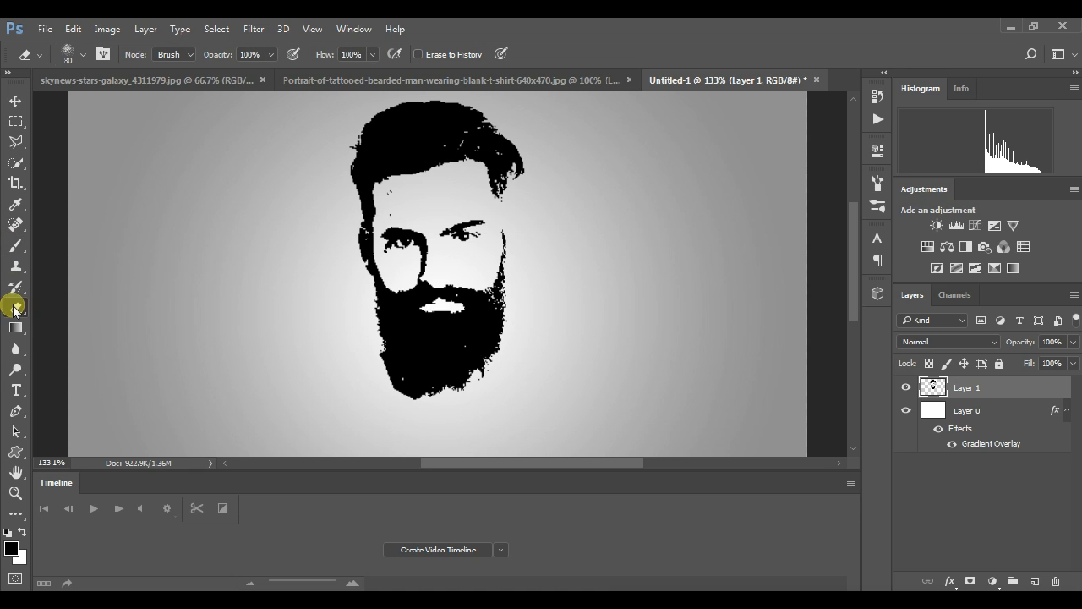
right_click(14, 309)
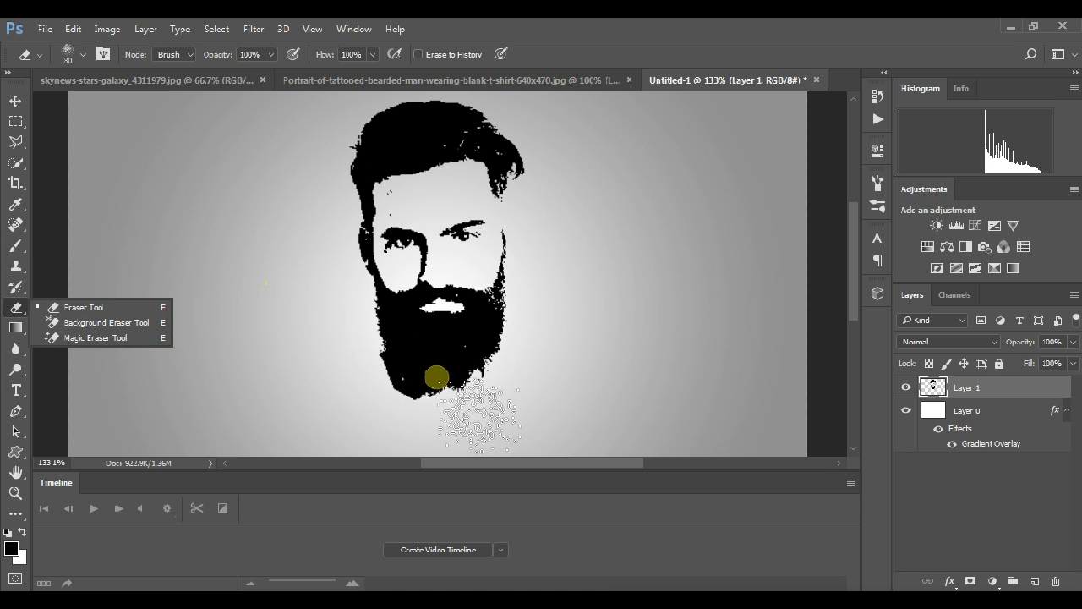
right_click(307, 301)
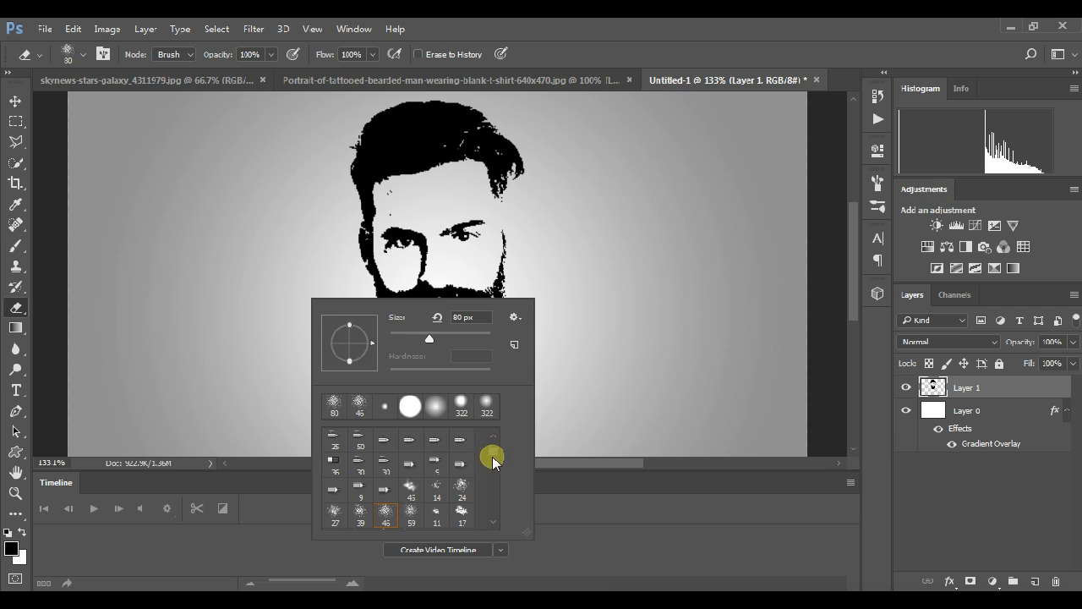
left_click(386, 512)
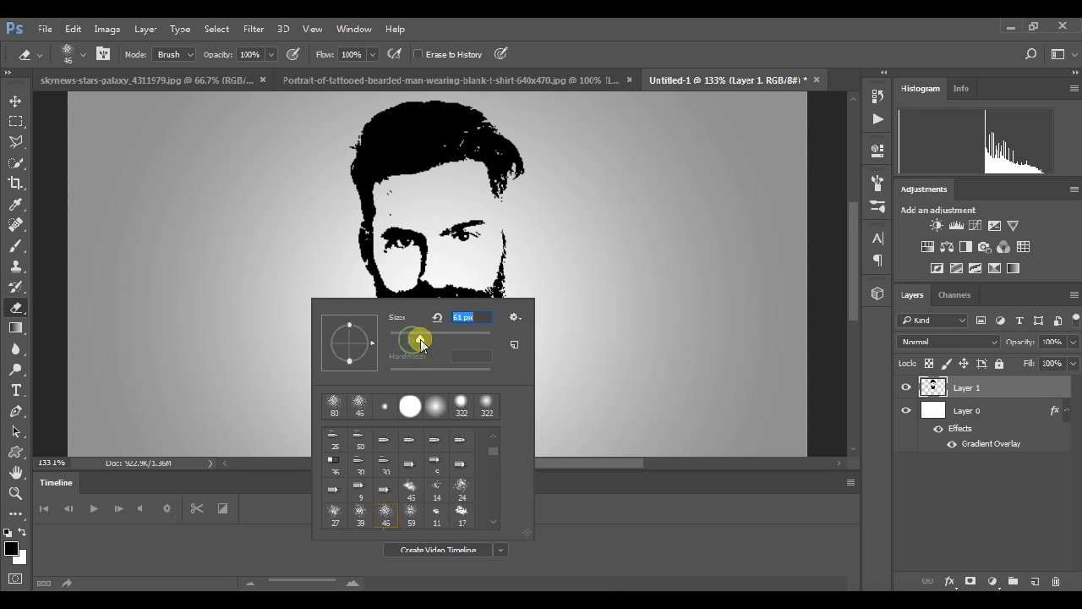
left_click(411, 522)
left_click(370, 515)
left_click(385, 512)
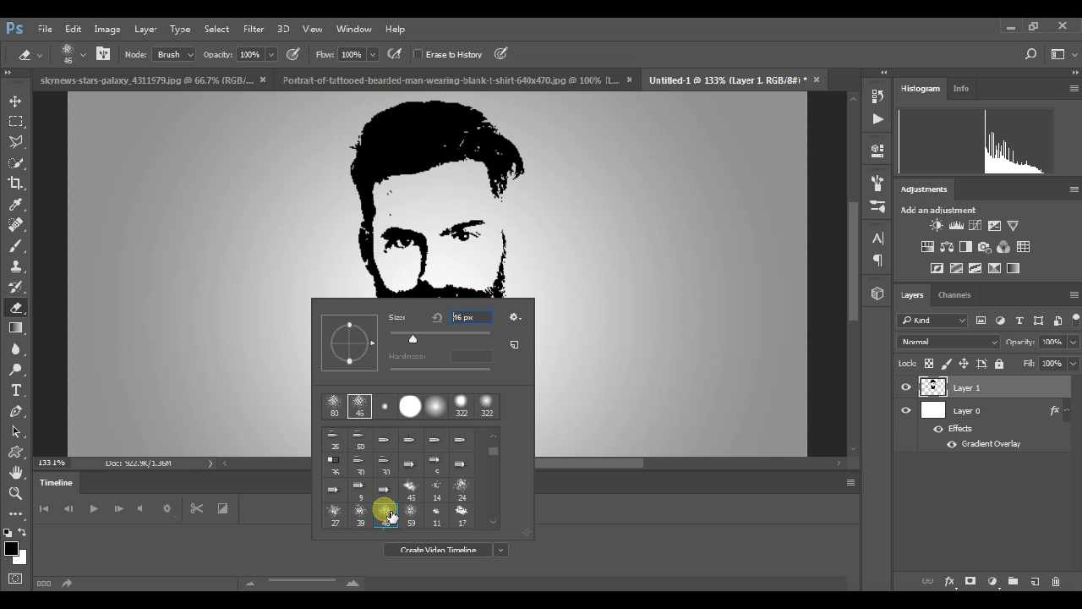
left_click_drag(426, 338, 430, 338)
left_click(283, 253)
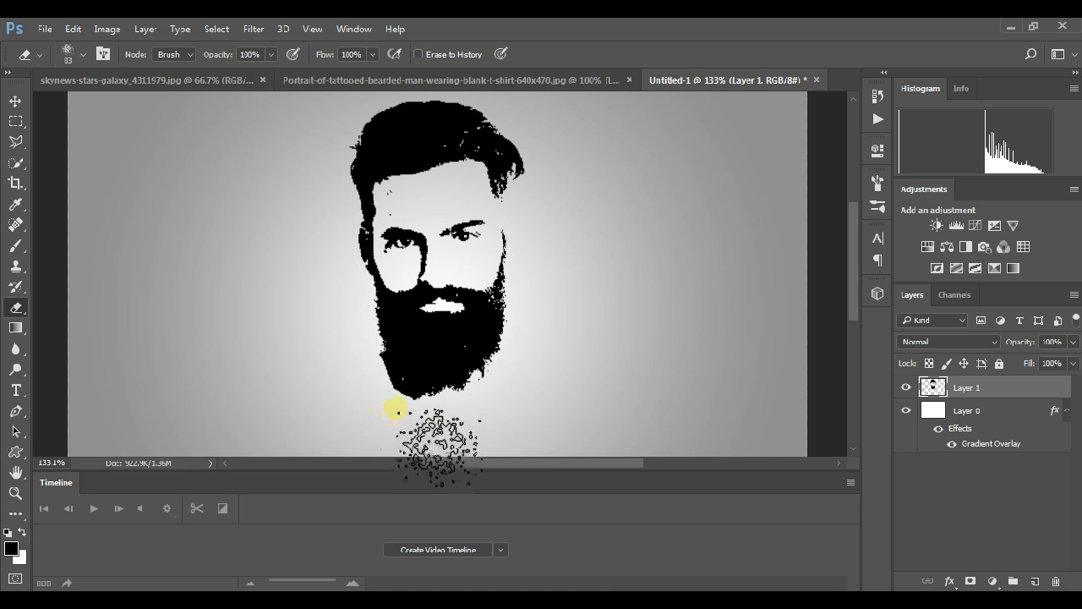
Step: Erase speckles along the lower edge of the beard with the spatter eraser to break up its hard outline
scroll(396, 410, "up", 5)
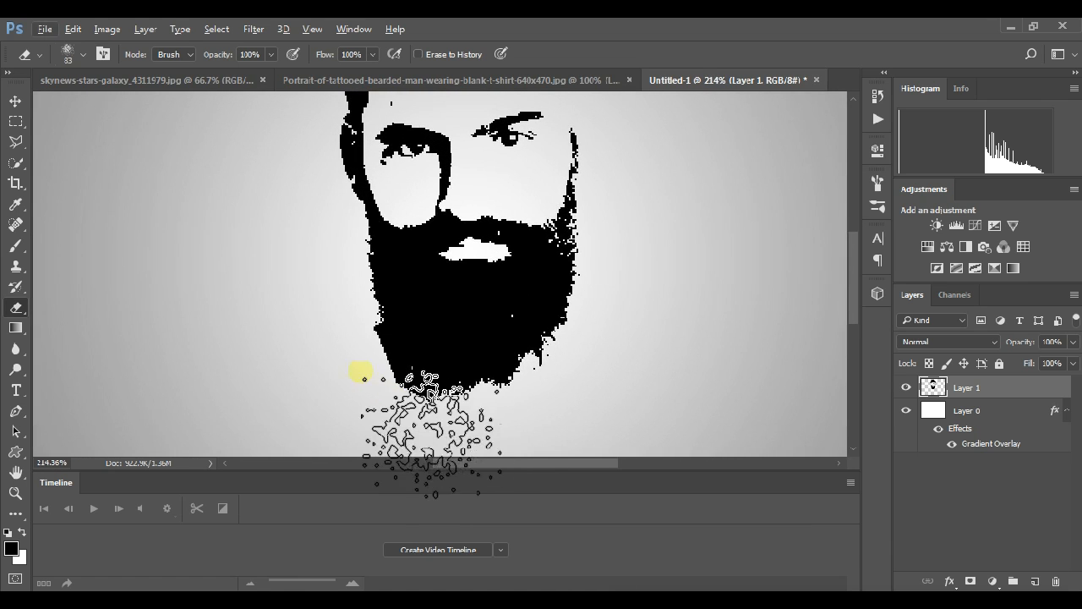
left_click(349, 375)
left_click(361, 381)
left_click(408, 434)
left_click(446, 431)
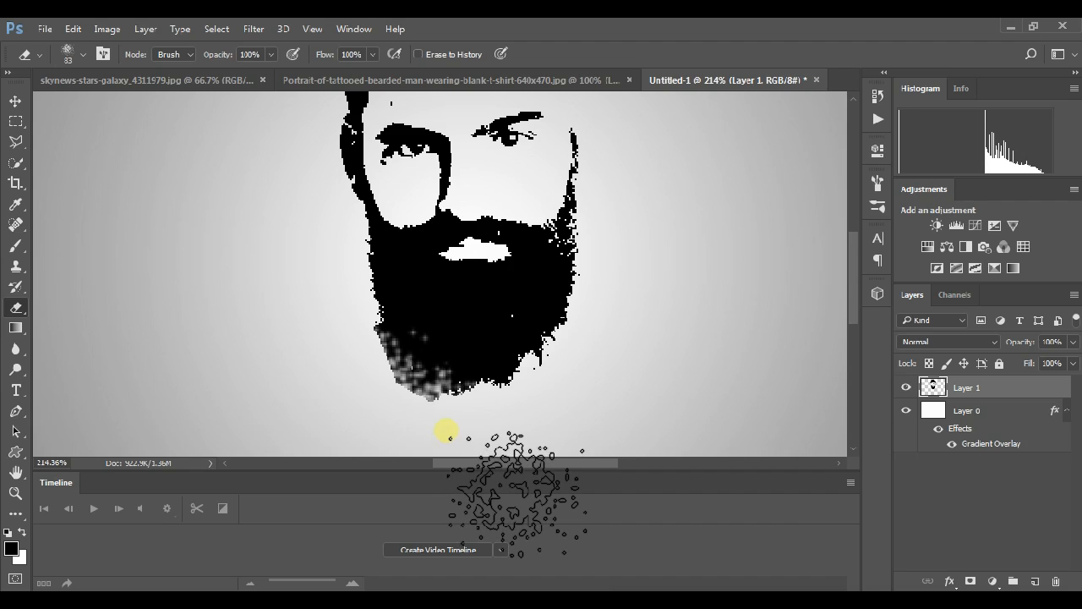
left_click(490, 447)
left_click(496, 428)
left_click(544, 416)
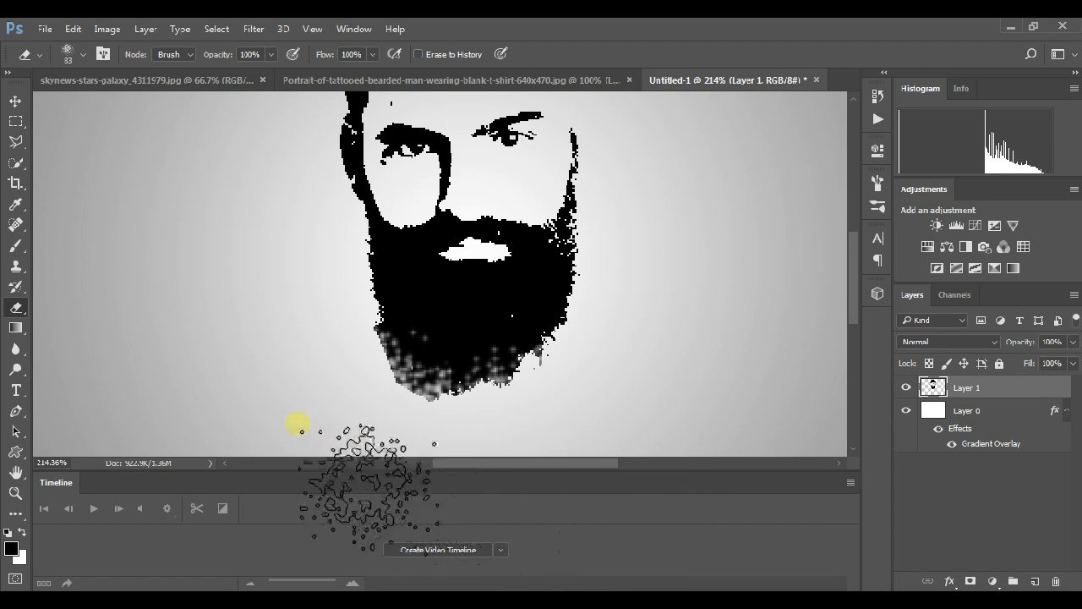
Step: Switch the eraser to the soft round brush with 0% hardness, reduce it to 10 px and start softening the chin
right_click(197, 285)
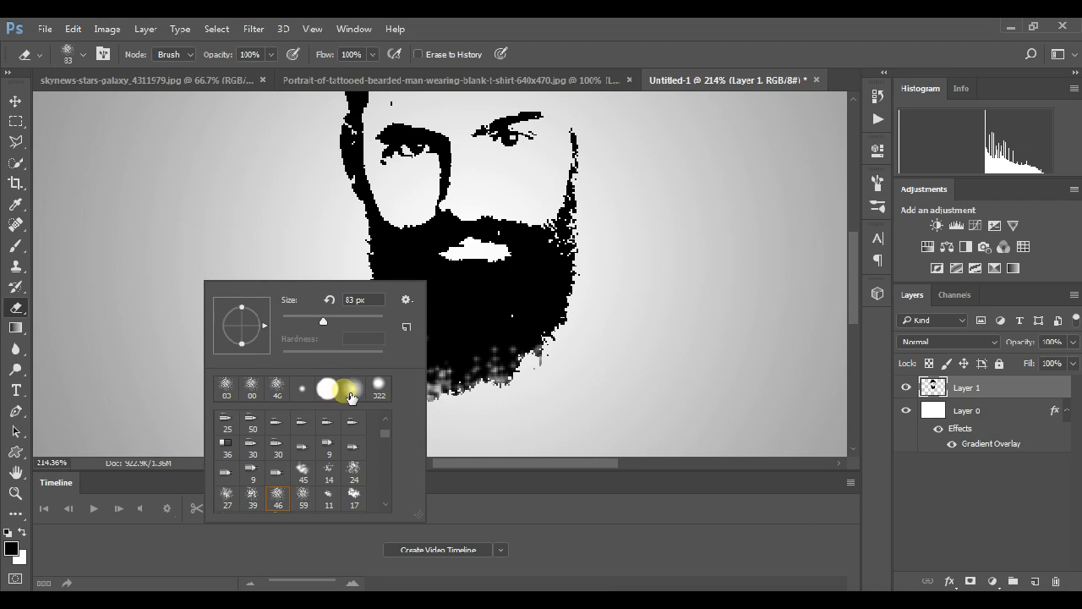
left_click(359, 391)
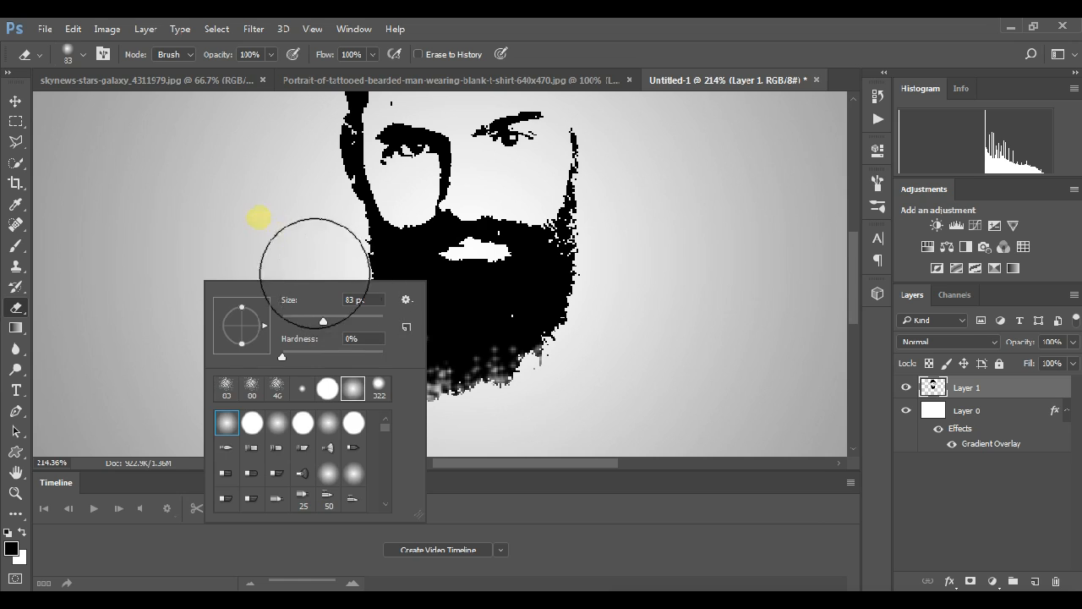
left_click(199, 216)
key("bracketleft")
key("bracketleft")
key("bracketleft")
key("bracketleft")
key("bracketleft")
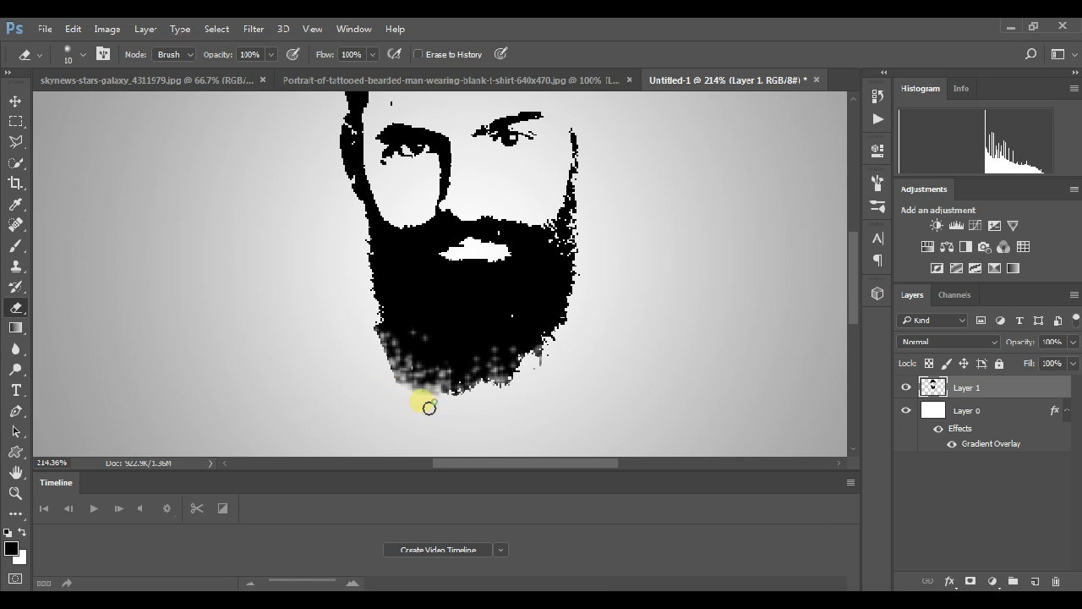
Step: Trim and round the lower-left edge of the beard with the soft round eraser at 15 px
right_click(398, 384)
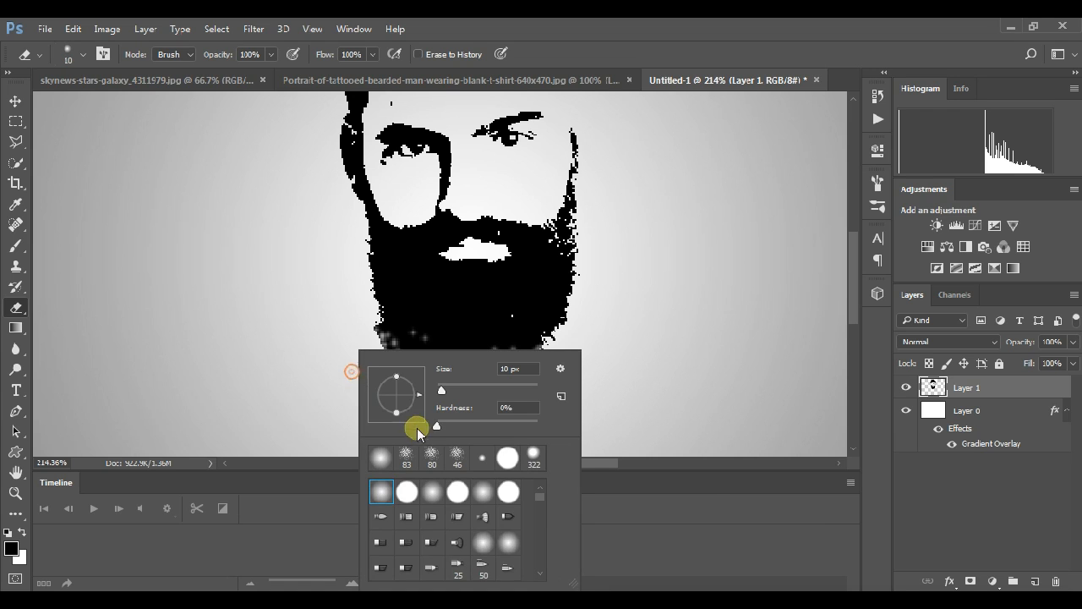
left_click(341, 336)
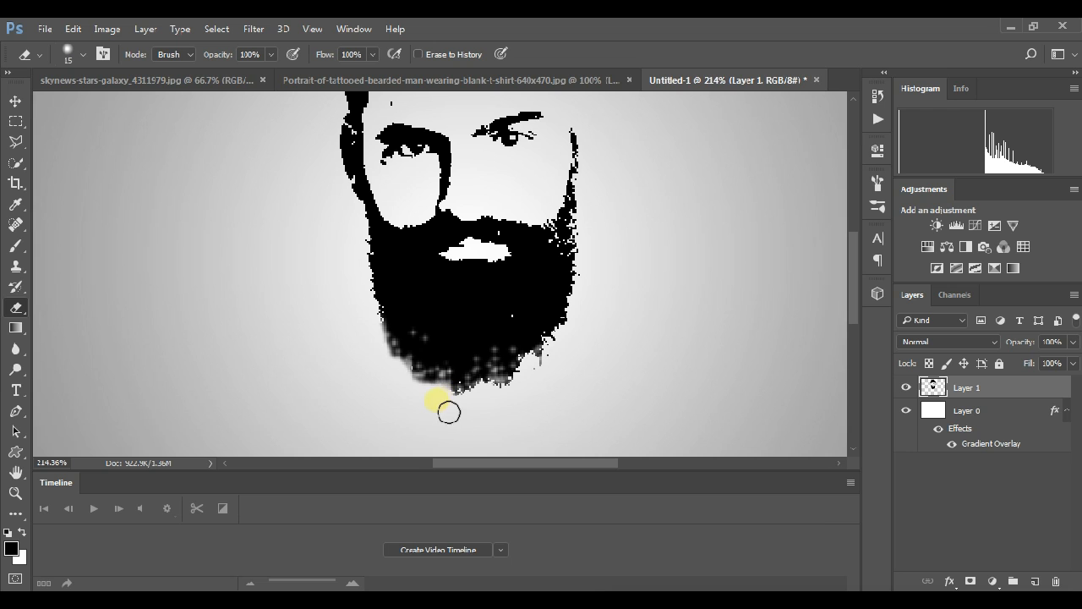
scroll(589, 340, "down", 8)
scroll(497, 283, "up", 1)
scroll(481, 257, "down", 1)
Step: Unlock the galaxy image's background layer and copy it into Untitled-1 above the head layer, covering the whole canvas
left_click(16, 101)
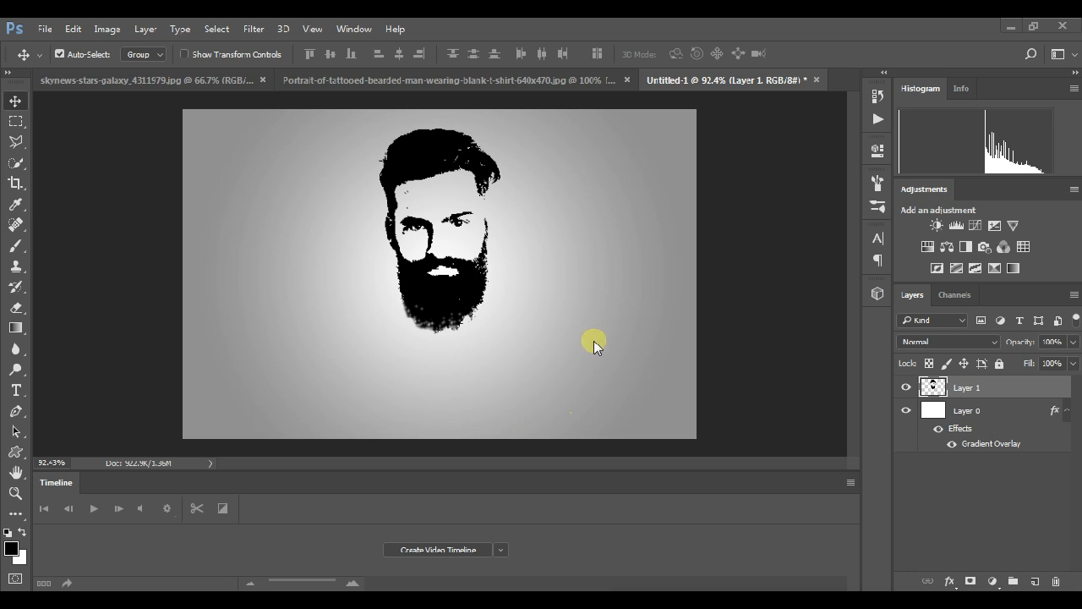
left_click(222, 79)
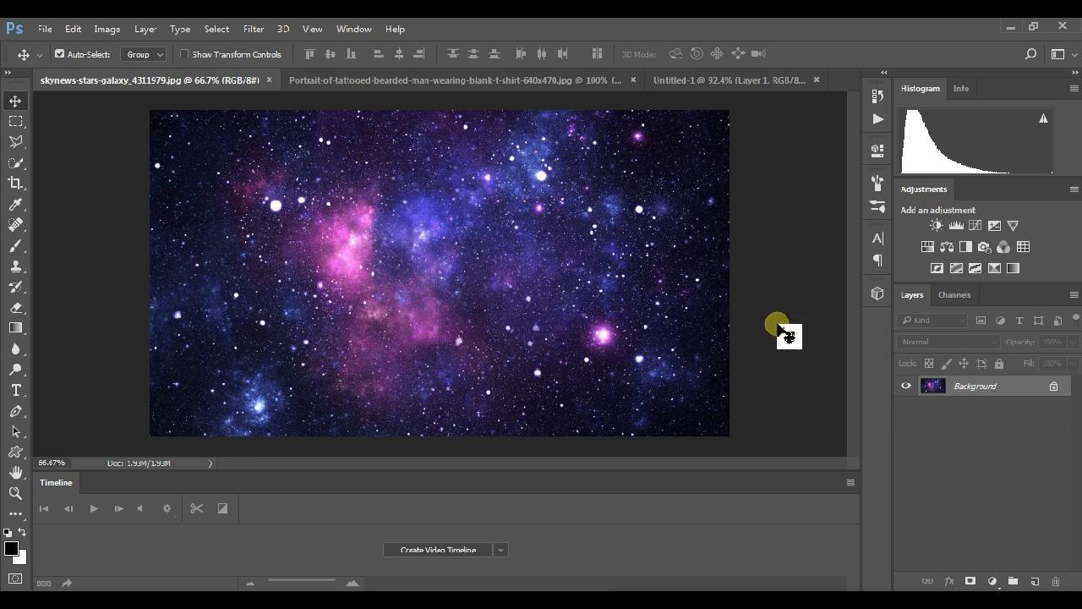
left_click_drag(1049, 393, 477, 228)
left_click_drag(980, 389, 665, 360)
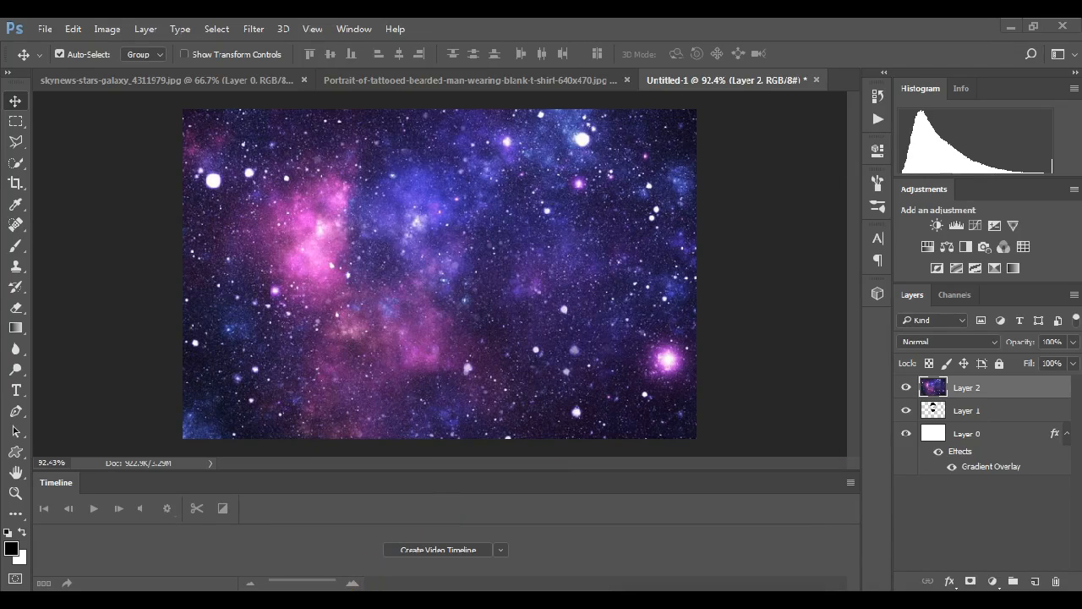
key("alt+Tab")
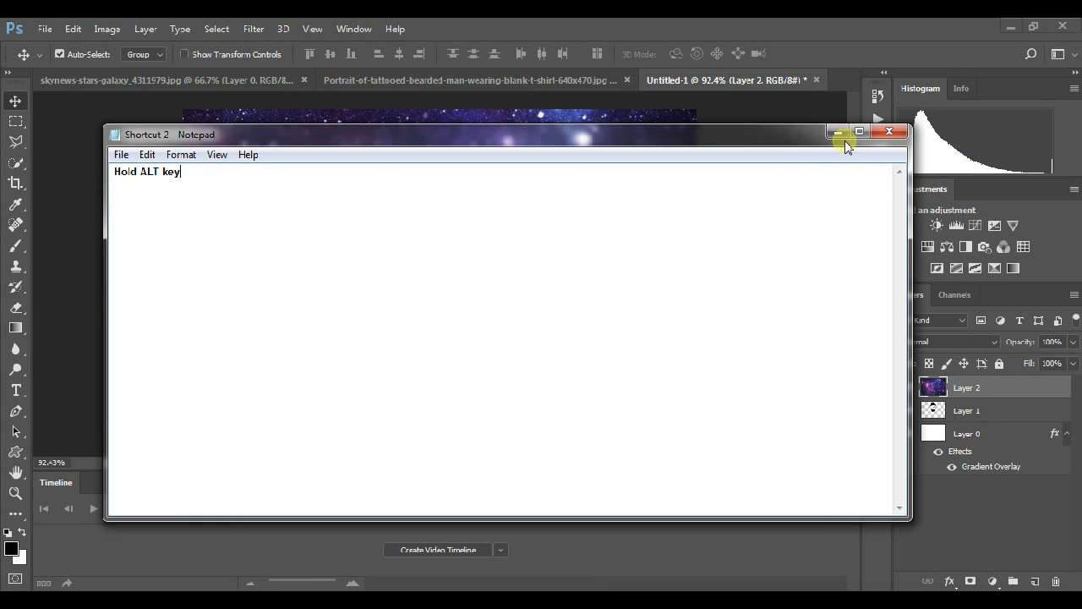
left_click(841, 137)
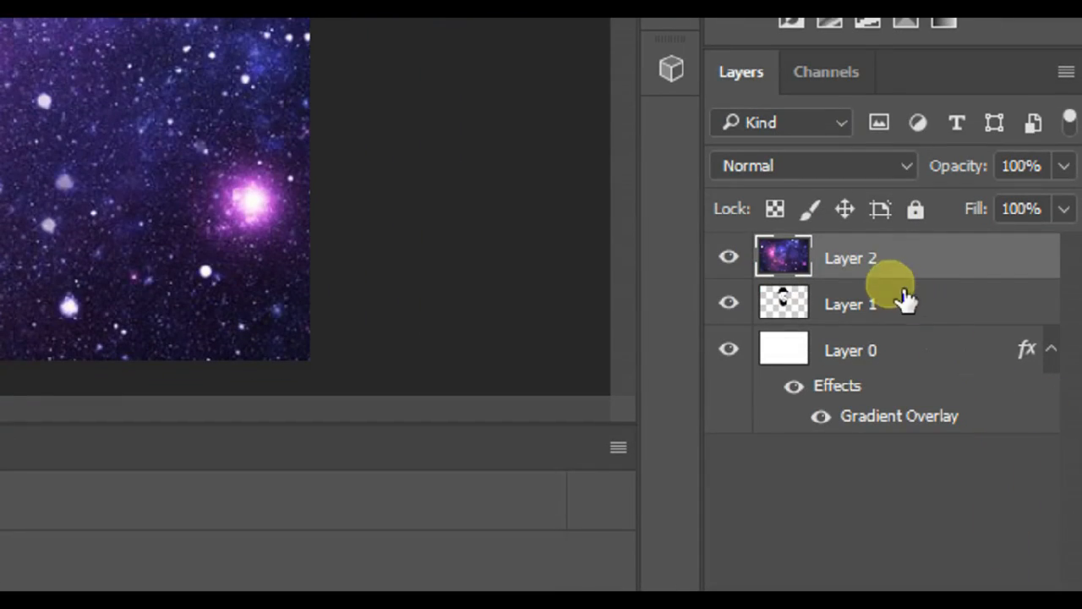
Step: Clip the galaxy layer to the head layer with a clipping mask so it fills only the head graphic
left_click(841, 281, "alt")
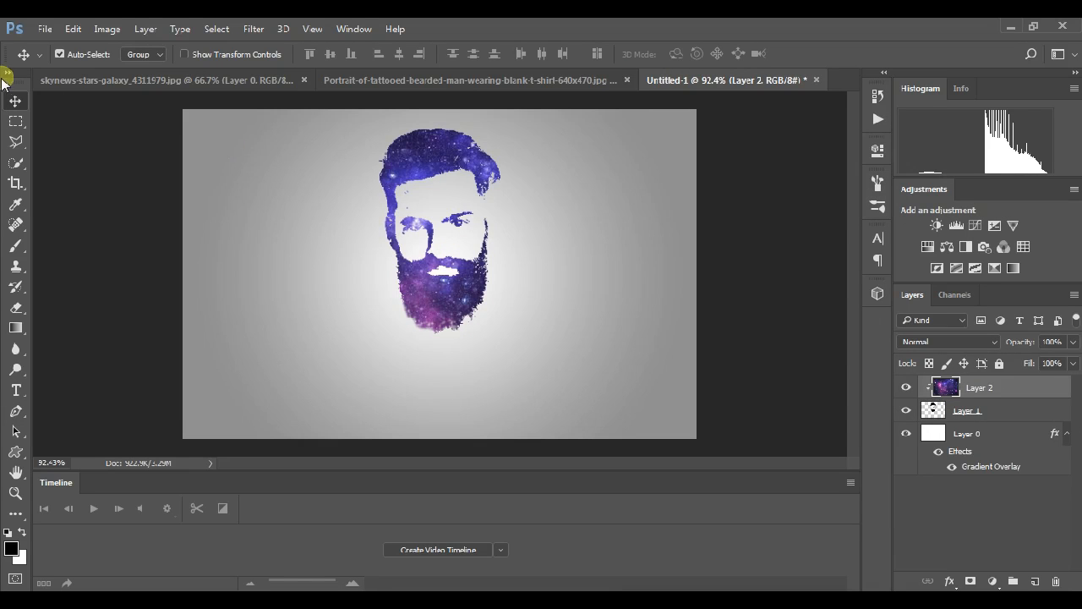
Step: Scale down, rotate and reposition the clipped galaxy layer so blue fills the hair and pink fills the beard
key("ctrl+t")
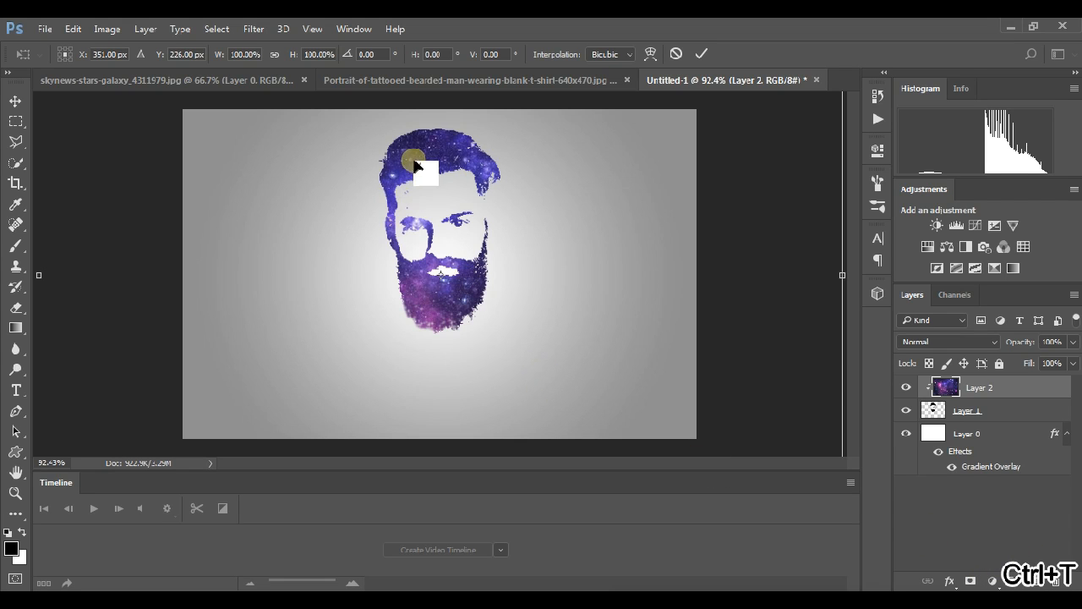
scroll(674, 195, "down", 4)
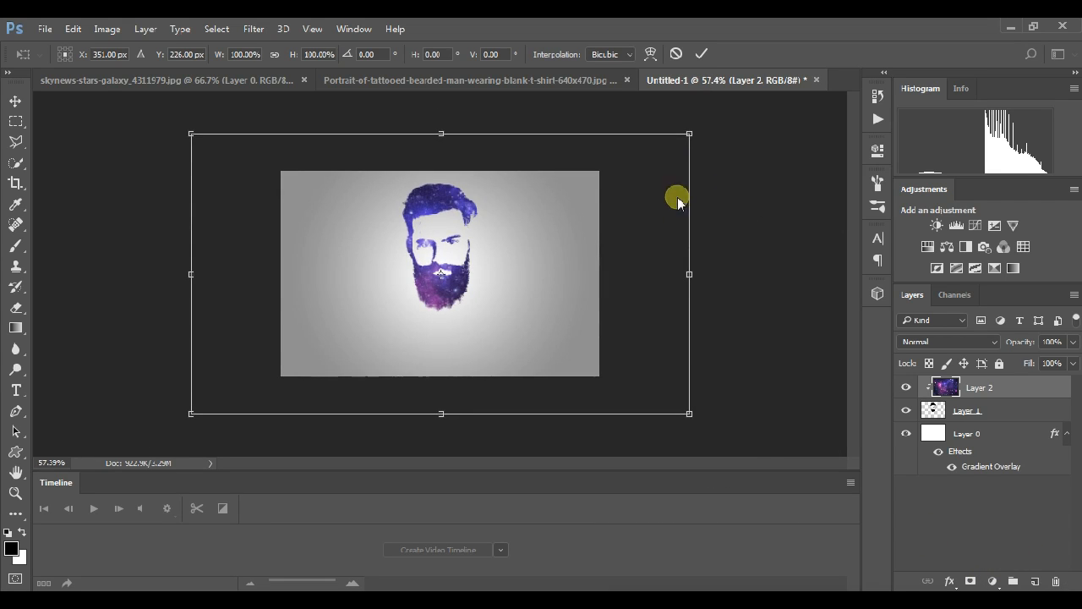
left_click_drag(691, 133, 592, 199)
left_click_drag(648, 155, 635, 103)
left_click_drag(568, 197, 575, 195)
left_click_drag(608, 142, 573, 190)
left_click_drag(606, 134, 533, 71)
left_click_drag(532, 164, 526, 172)
double_click(516, 163)
scroll(483, 259, "up", 6)
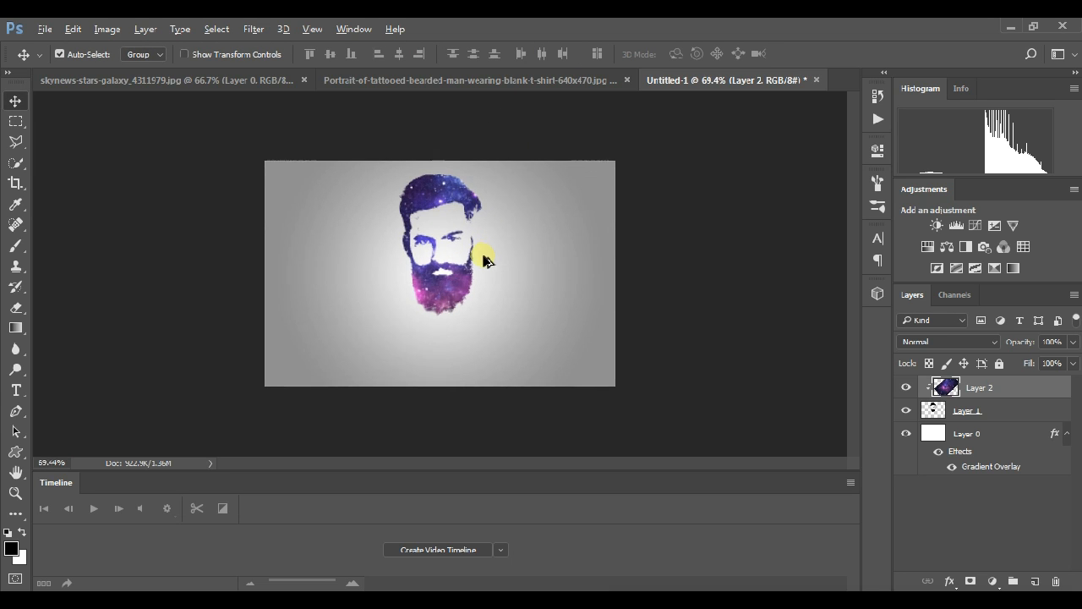
scroll(484, 263, "down", 1)
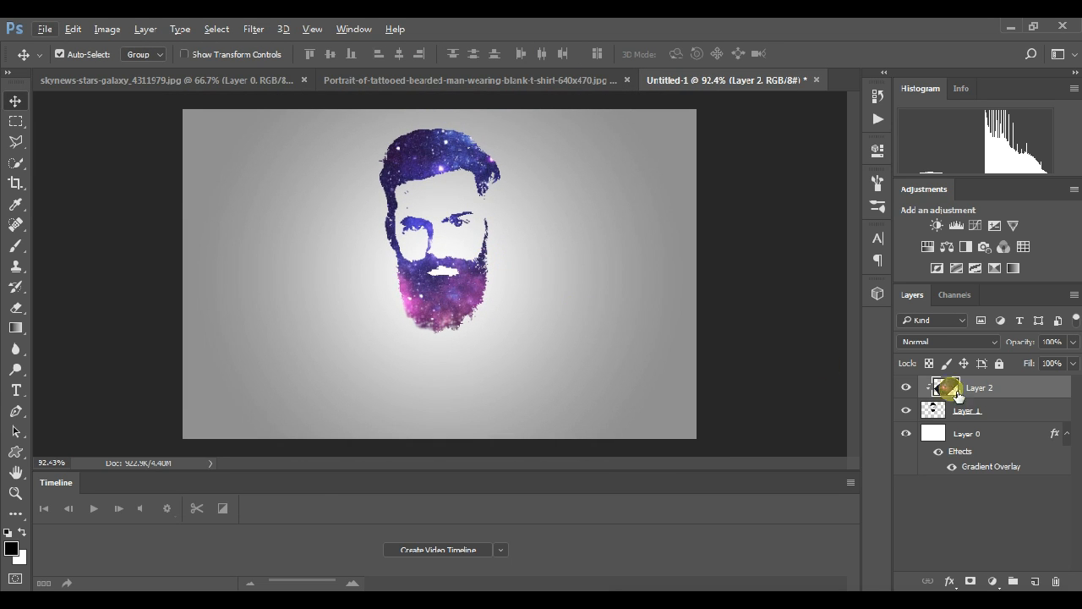
Step: Add the text "Eazy Tutorials" below the beard, on a text layer directly above Layer 0
left_click(973, 434)
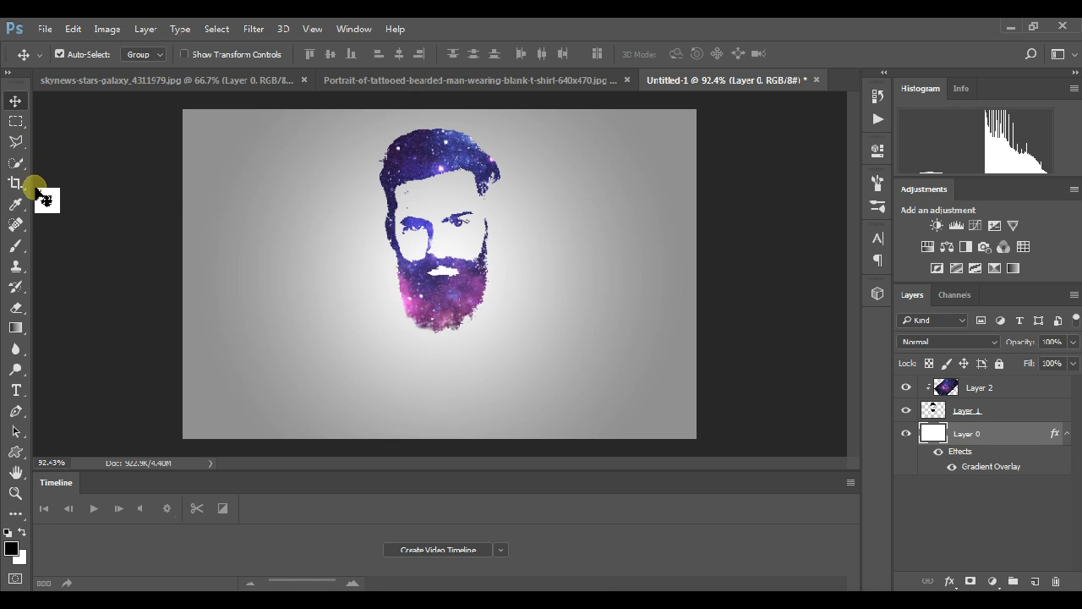
key("t")
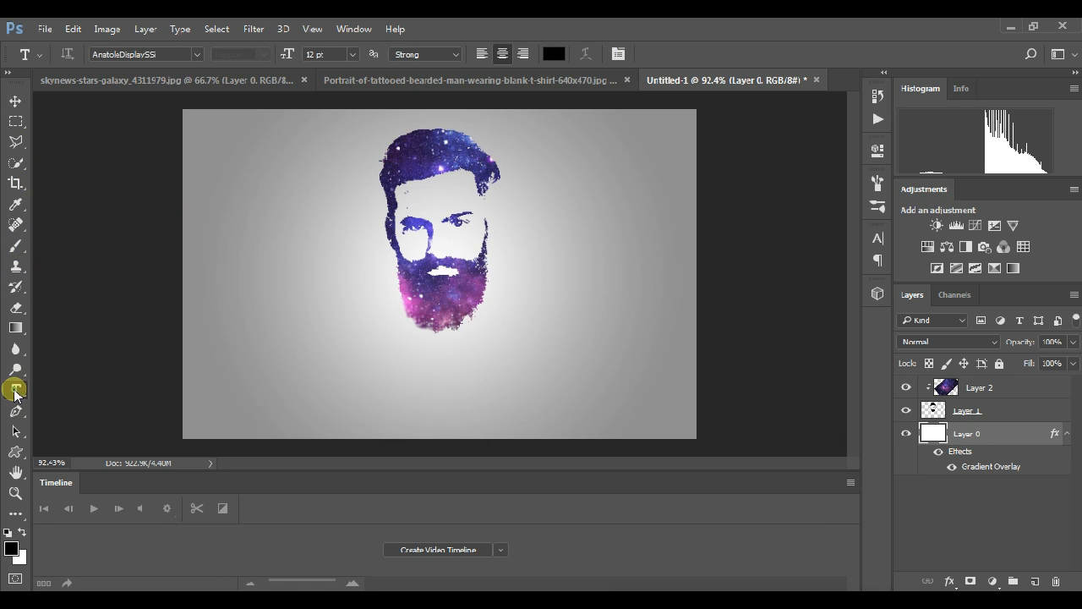
left_click(296, 388)
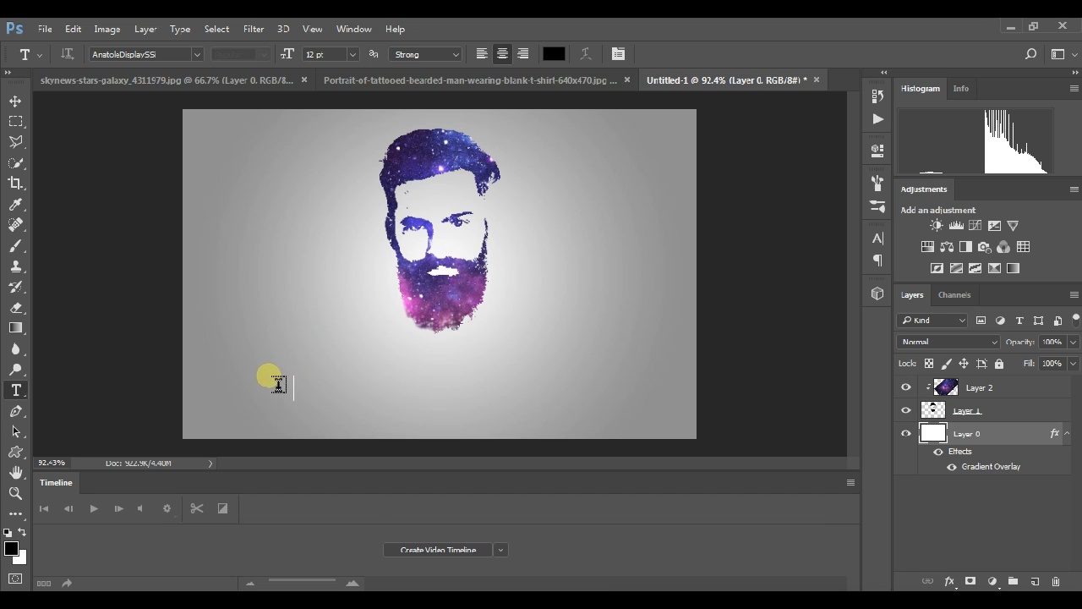
left_click(404, 372)
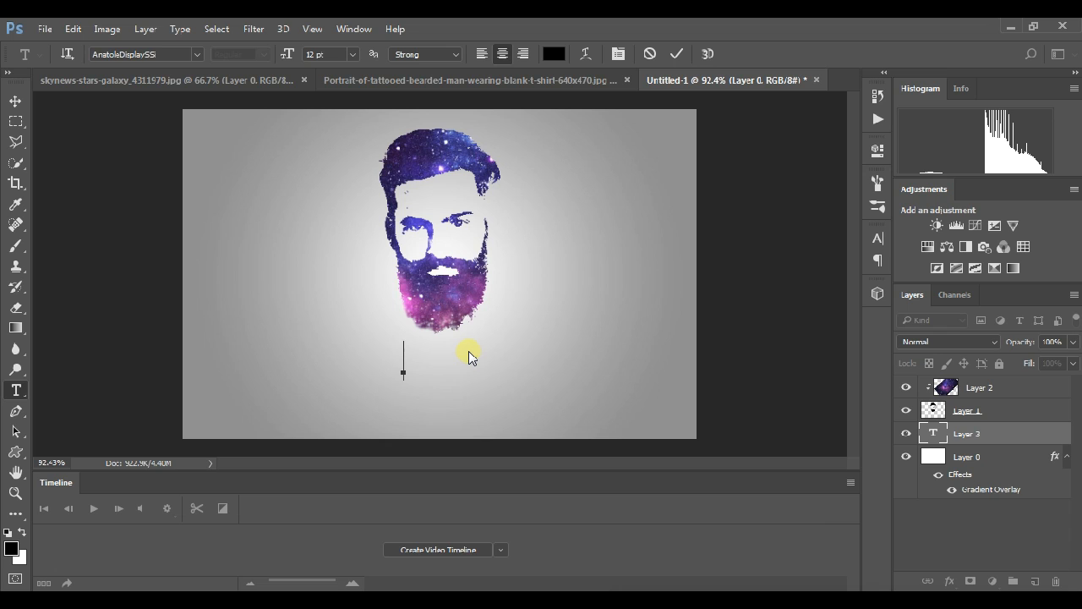
type("Eazy ")
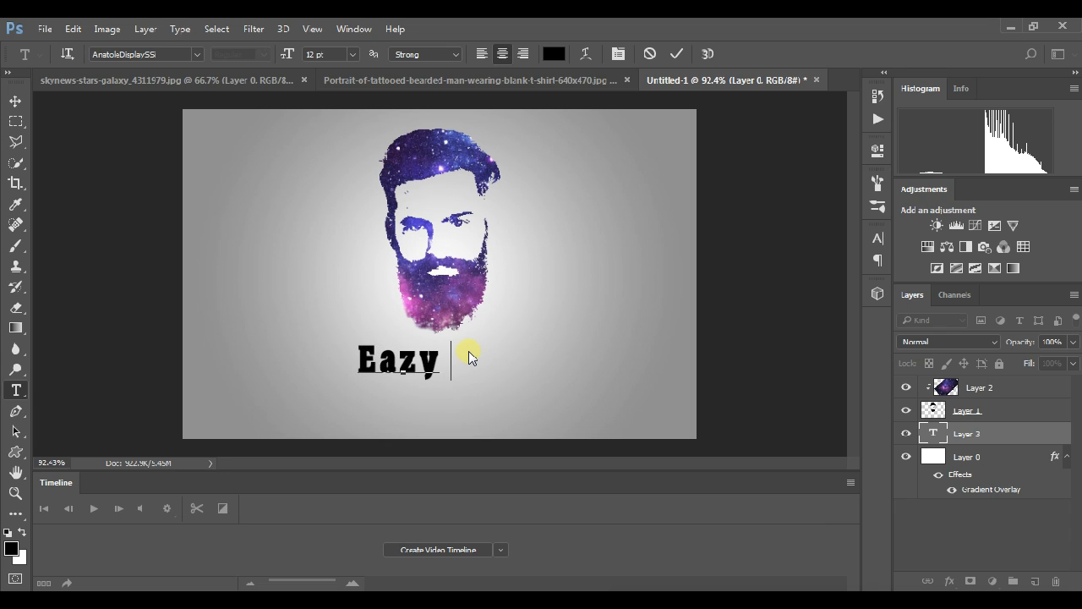
type("Tuto")
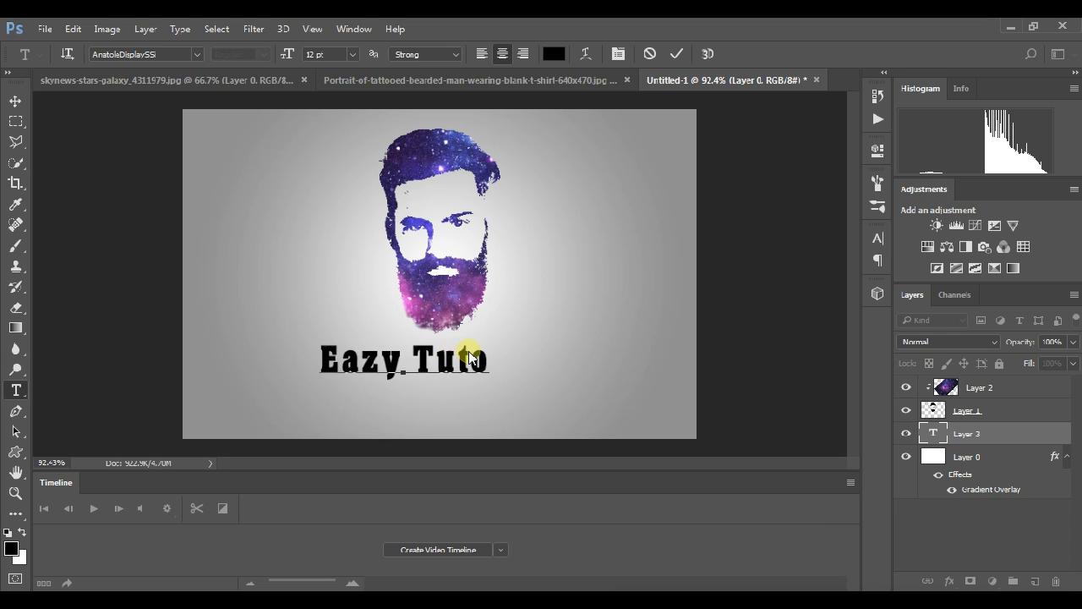
type("rials")
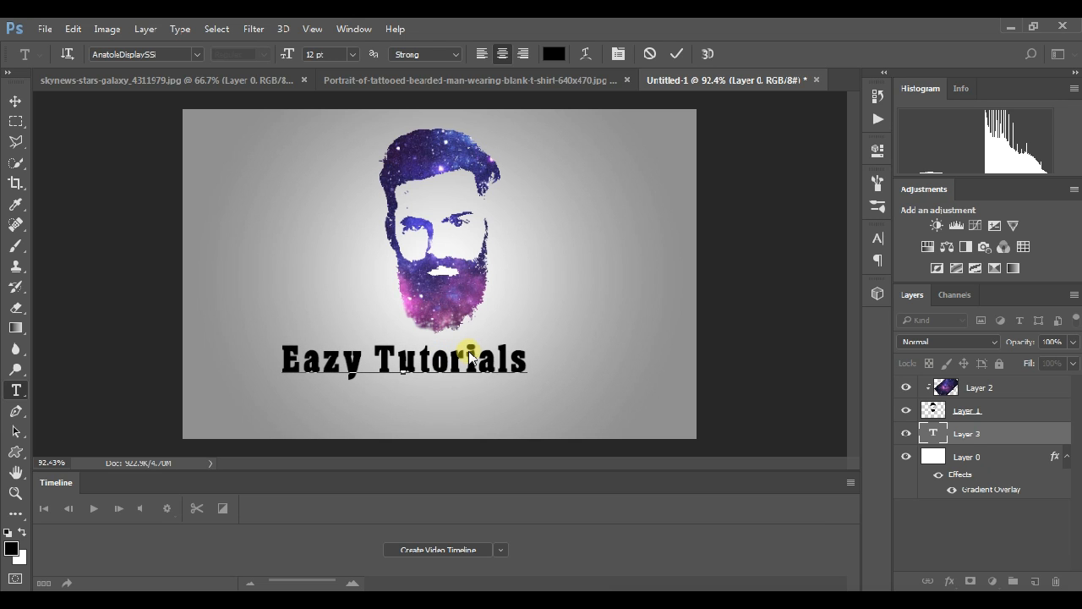
Step: Centre the "Eazy Tutorials" text beneath the beard and scale it down slightly about its centre
left_click(15, 101)
left_click_drag(403, 380, 437, 372)
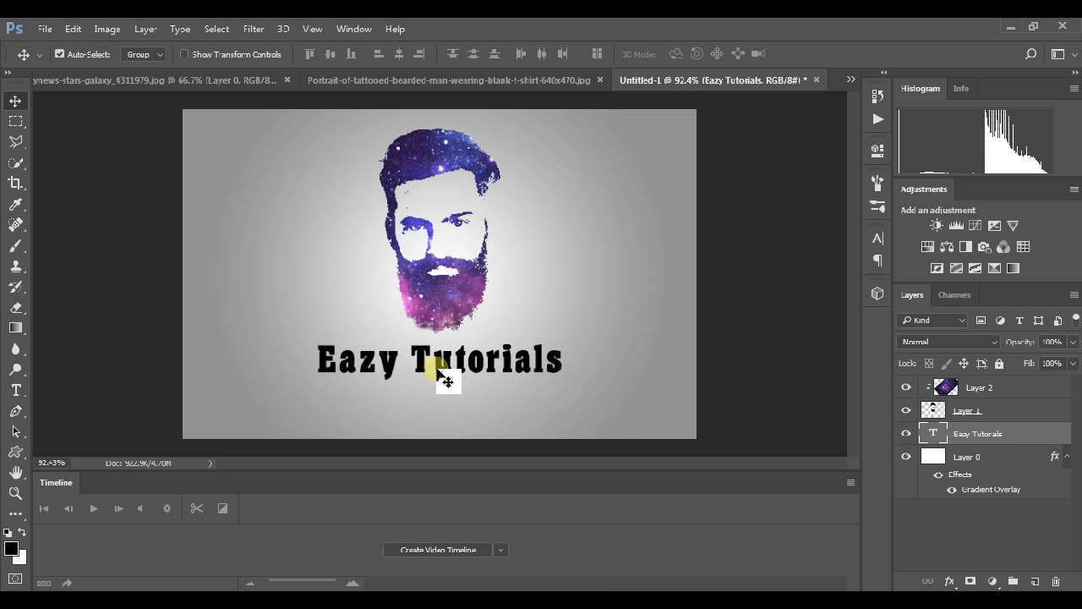
key("ctrl+t")
left_click_drag(571, 342, 541, 340)
key("Return")
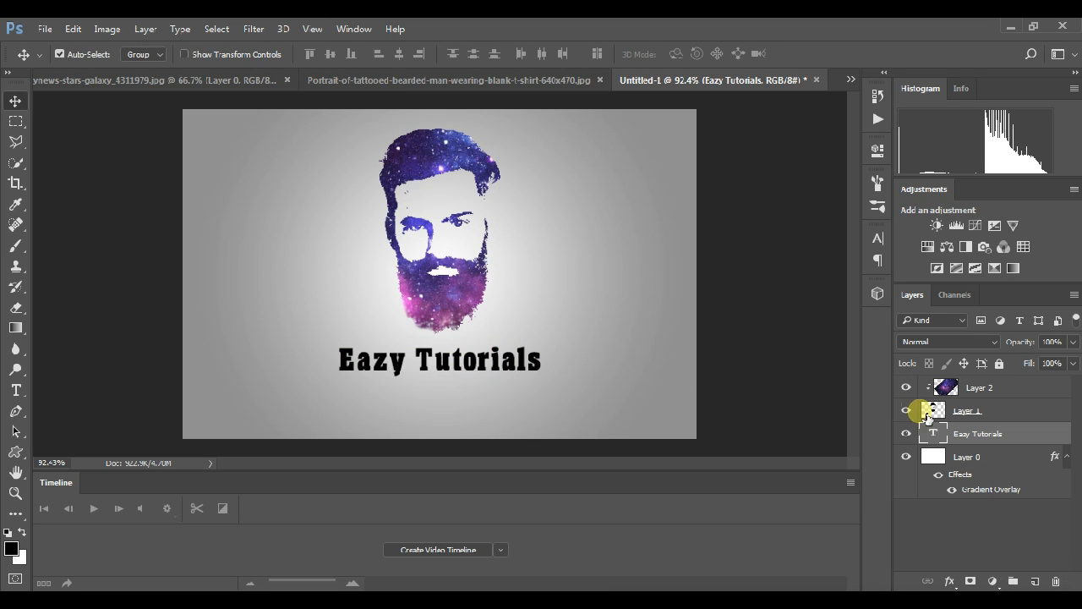
Step: Add another copy of the galaxy image directly above the text layer and clip it to the text with a clipping mask
left_click_drag(989, 396, 566, 247)
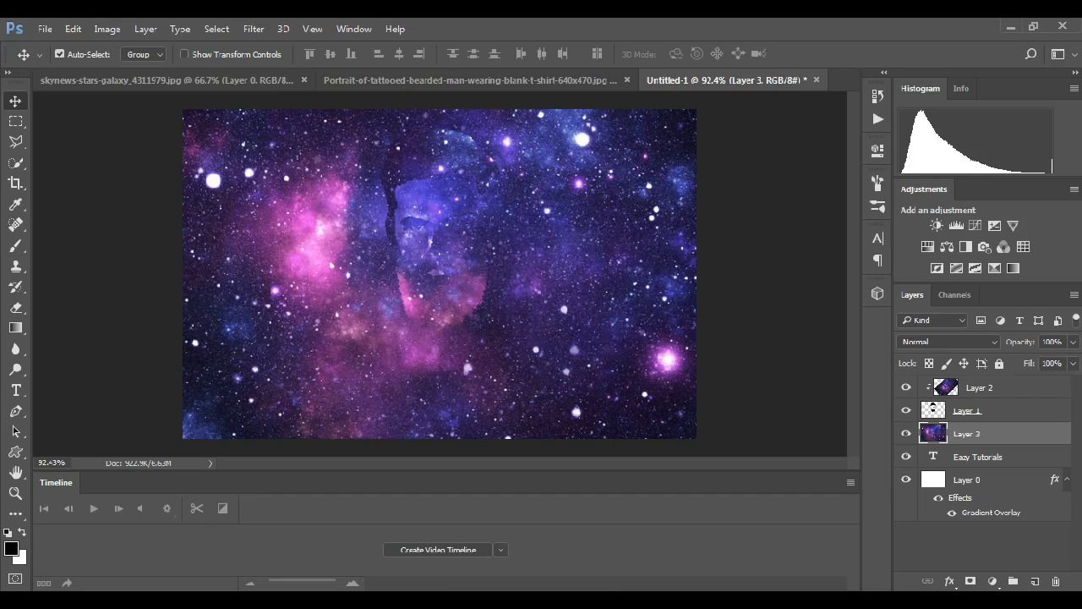
left_click(381, 524)
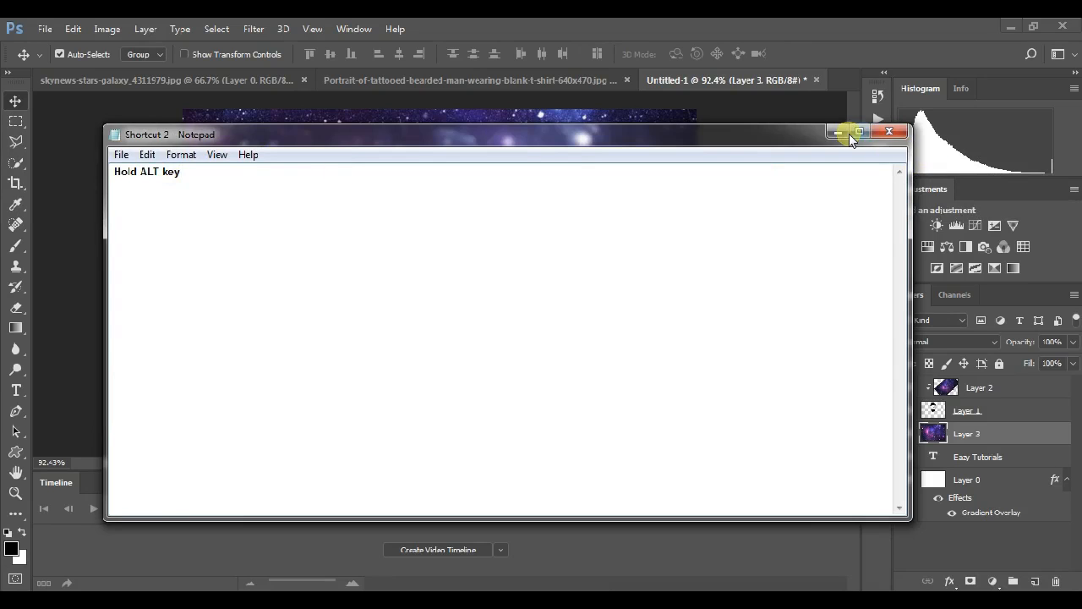
left_click(847, 133)
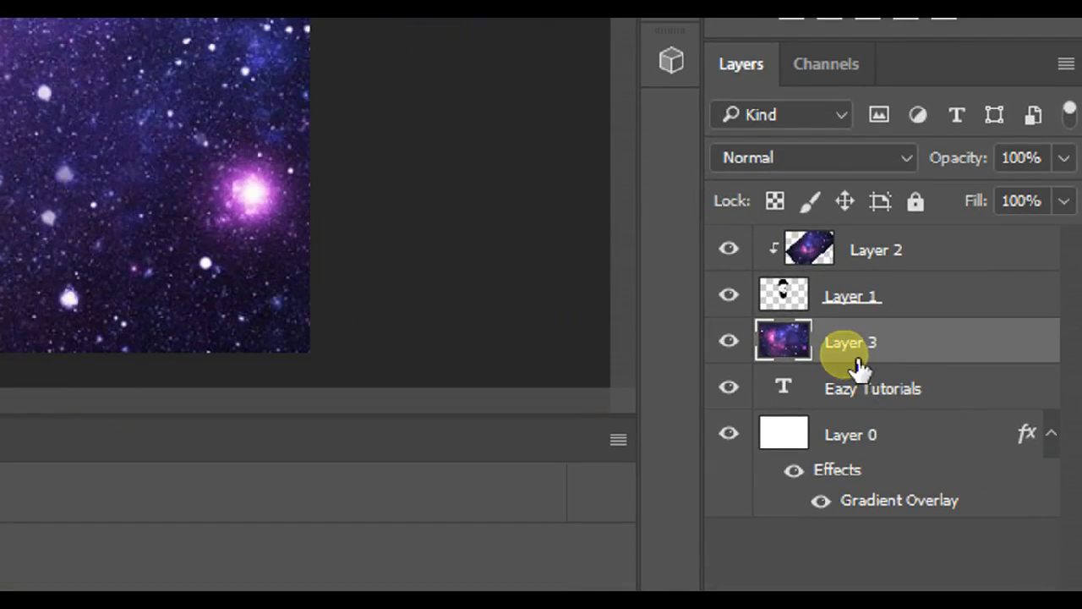
left_click_drag(858, 365, 860, 382)
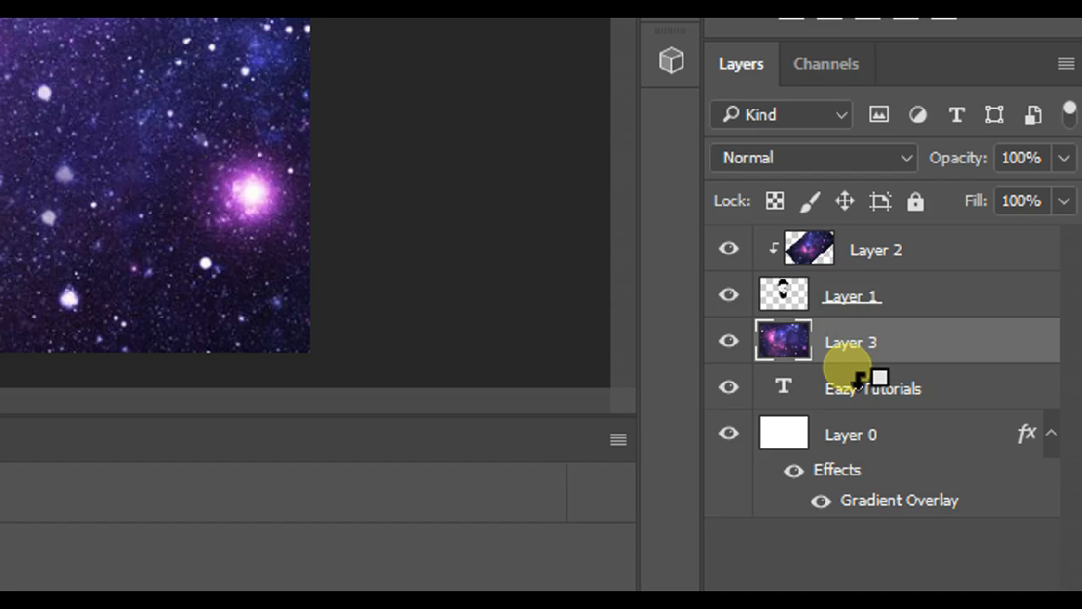
left_click(860, 378, "alt")
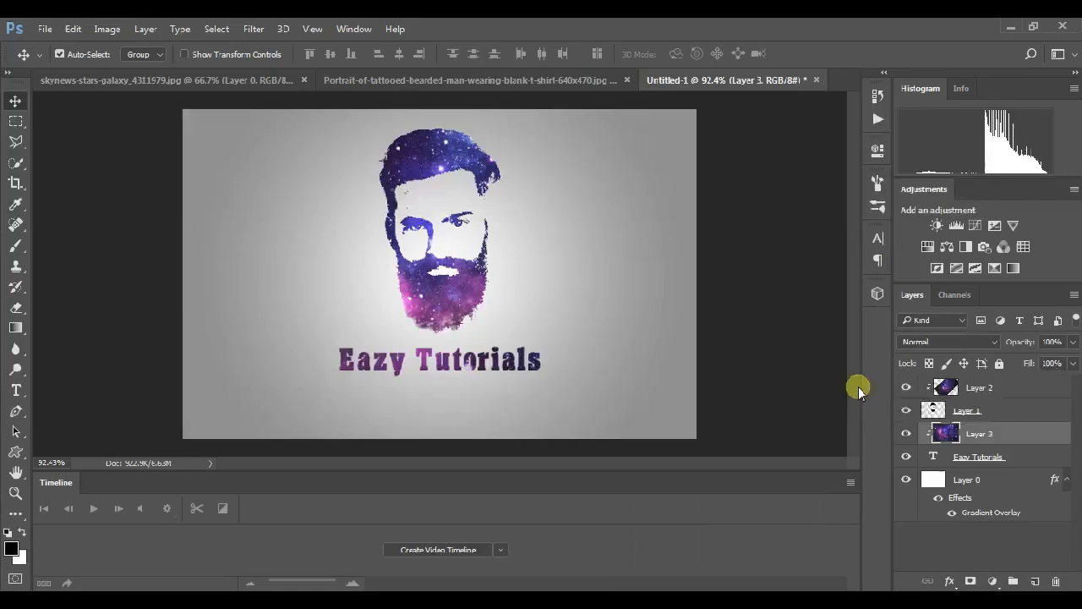
scroll(415, 312, "down", 1)
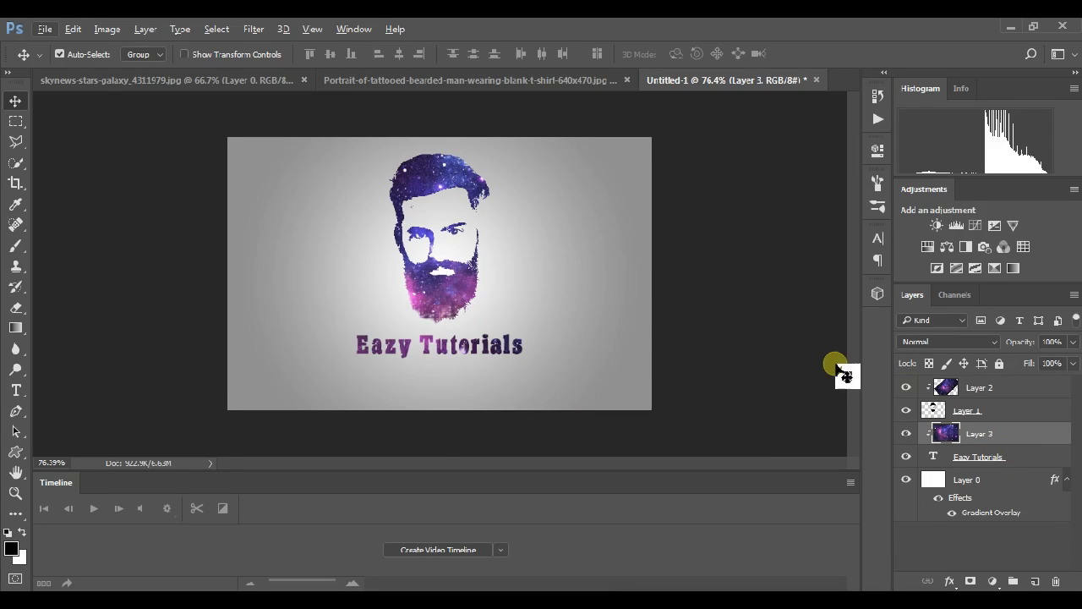
Step: Scale the text's galaxy layer to about 49% and reposition it at X 327.5 px, Y 318 px over the lettering
key("ctrl+t")
scroll(611, 284, "down", 3)
left_click_drag(689, 134, 591, 187)
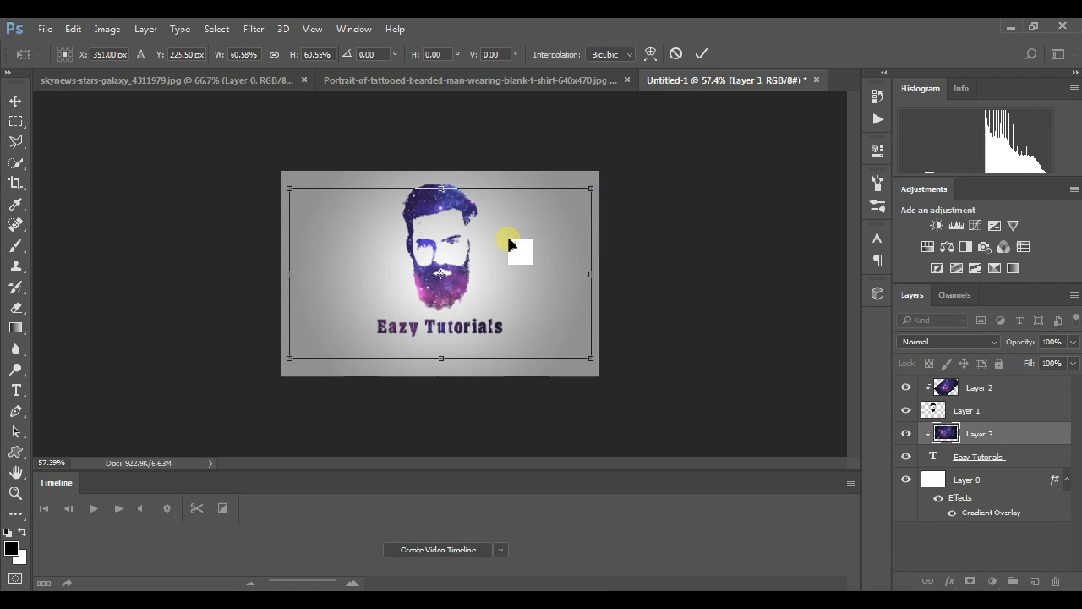
left_click_drag(508, 243, 507, 289)
left_click_drag(589, 237, 555, 237)
scroll(512, 310, "up", 5)
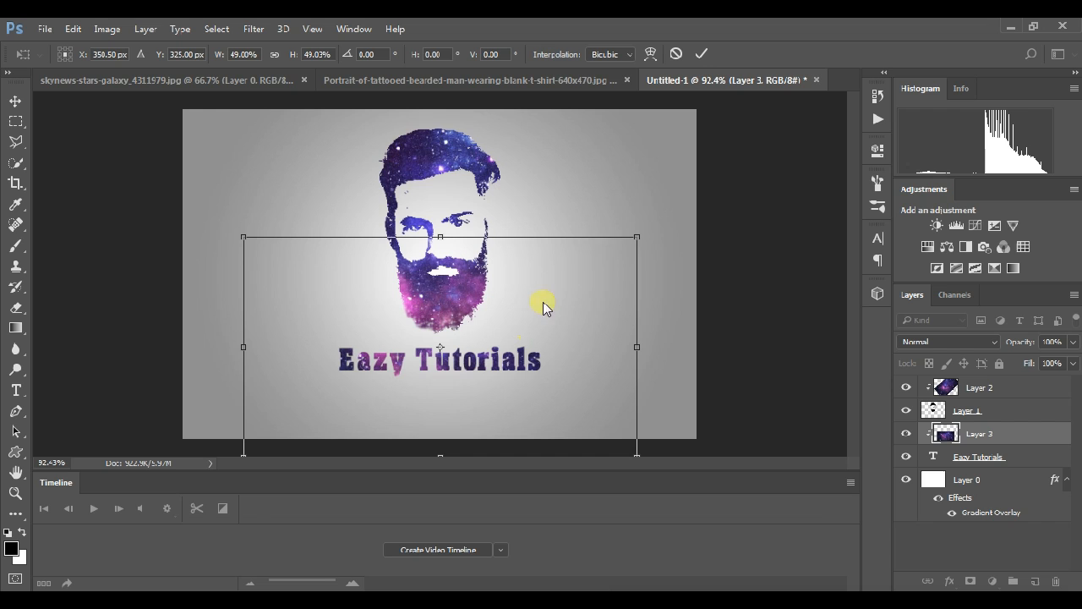
left_click_drag(599, 288, 563, 283)
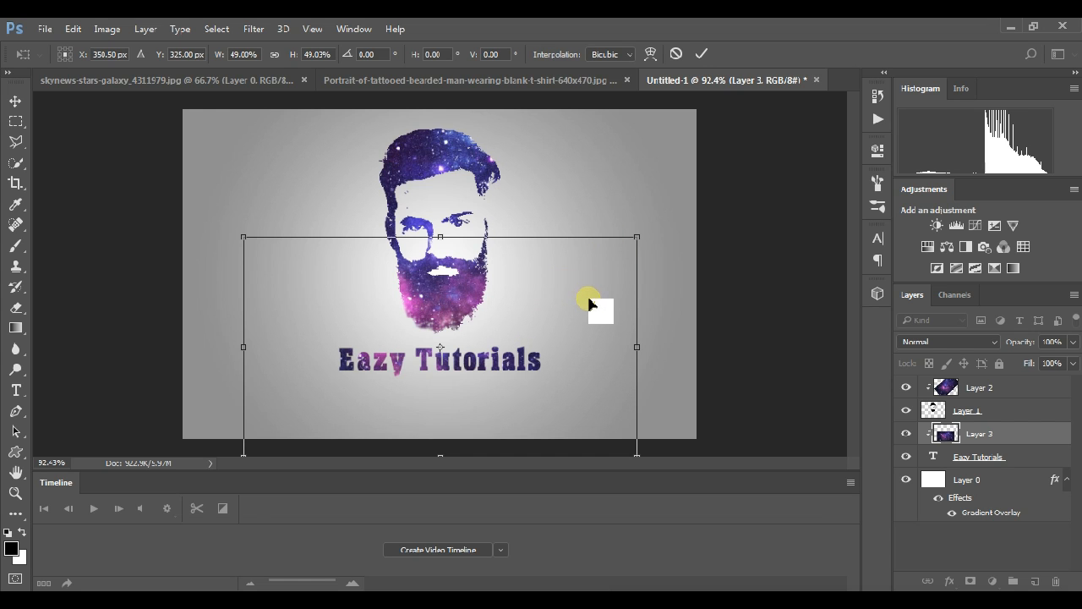
mouse_move(589, 326)
left_mouse_down()
mouse_move(575, 314)
mouse_move(554, 333)
mouse_move(538, 323)
mouse_move(570, 328)
left_mouse_up()
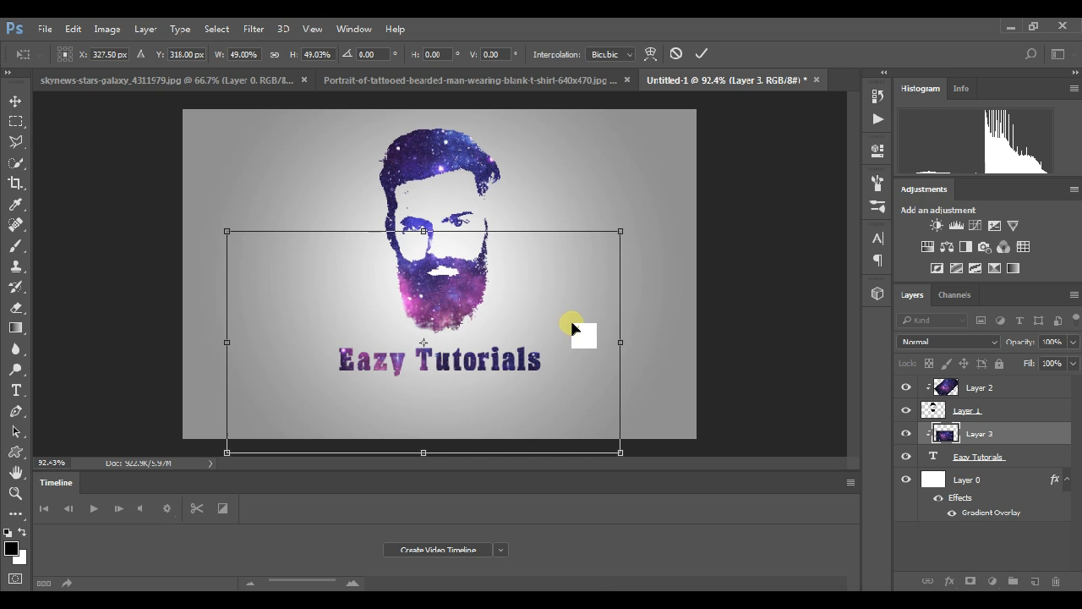
key("Return")
scroll(587, 307, "down", 1)
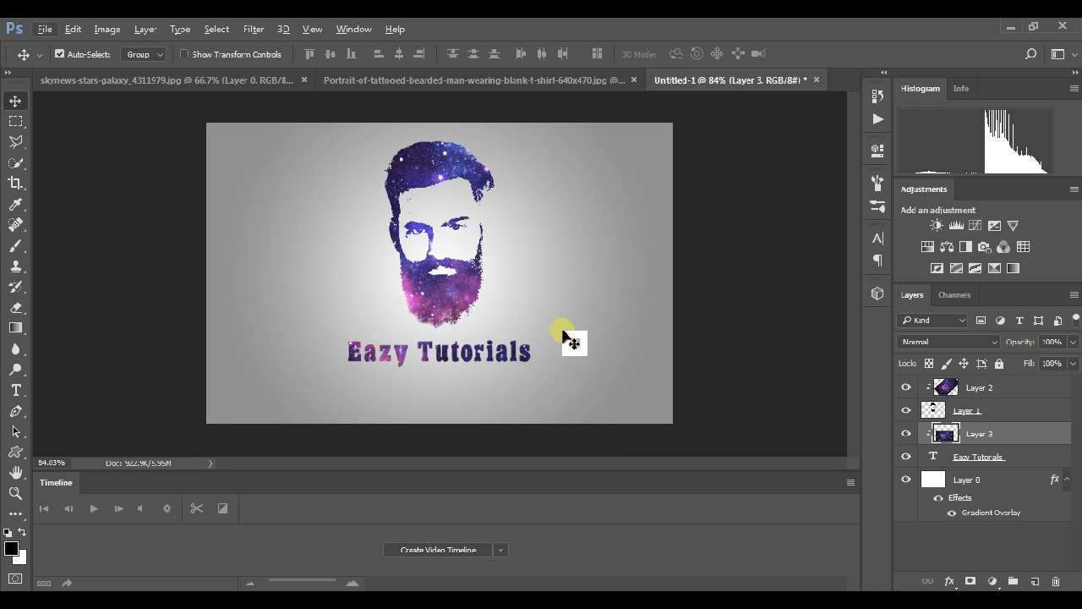
Step: Scale the text layer and its clipped galaxy layer together to about 87%, and move both down about 20 px
left_click(1017, 456, "shift")
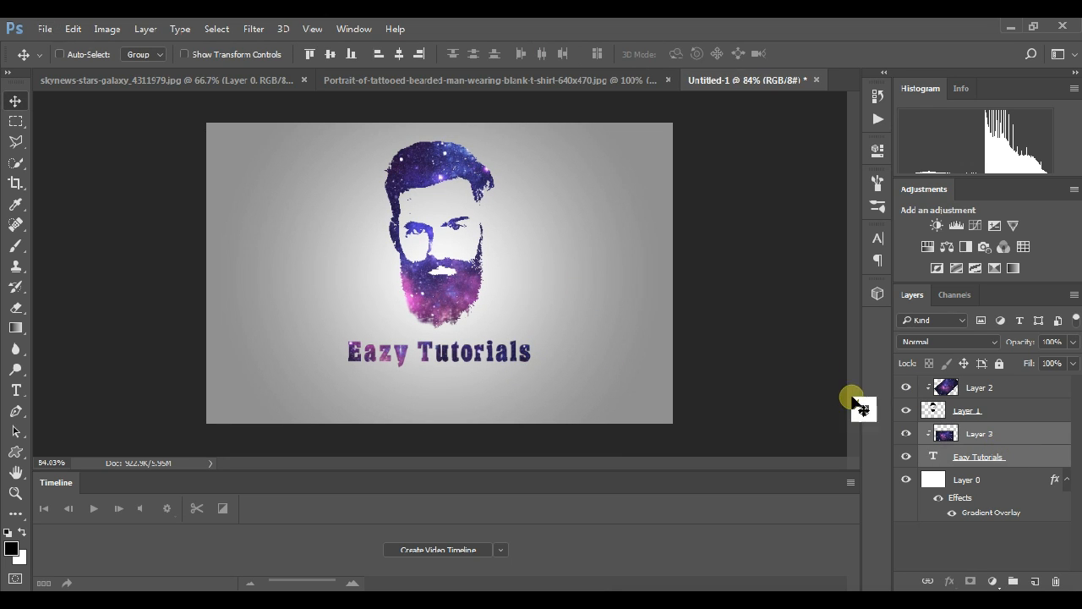
key("ctrl+t")
left_click_drag(600, 239, 581, 251)
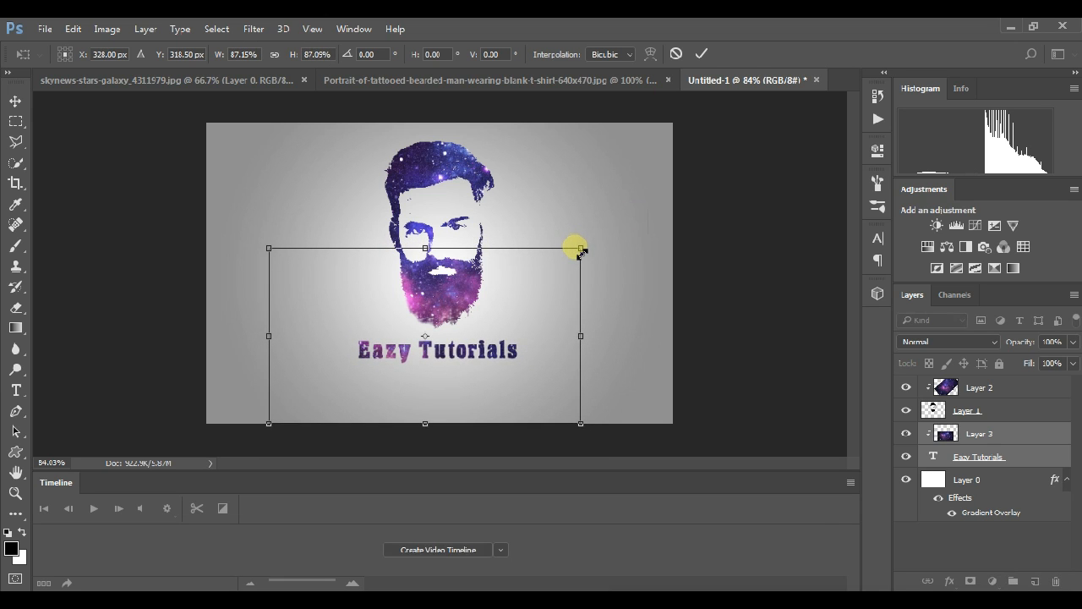
key("Return")
key("shift+Down")
key("shift+Down")
key("shift+Down")
key("shift+Up")
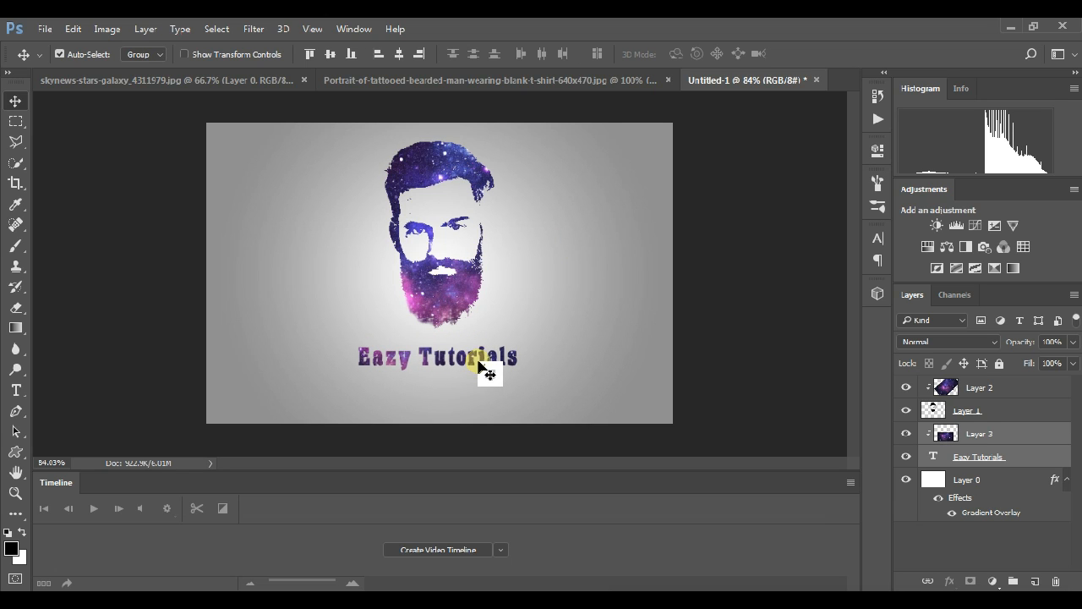
key("shift+Down")
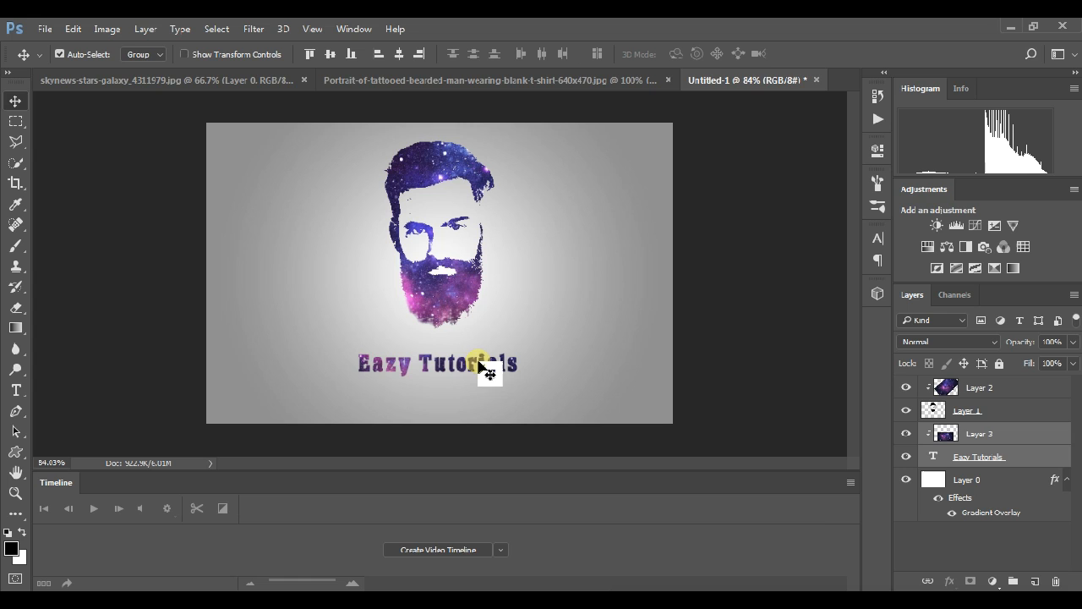
Step: Move the head layer and its clipped galaxy layer together down 10 px
left_click(980, 388)
left_click(1005, 411, "shift")
key("shift+Down")
key("shift+Down")
key("shift+Up")
scroll(554, 294, "up", 1)
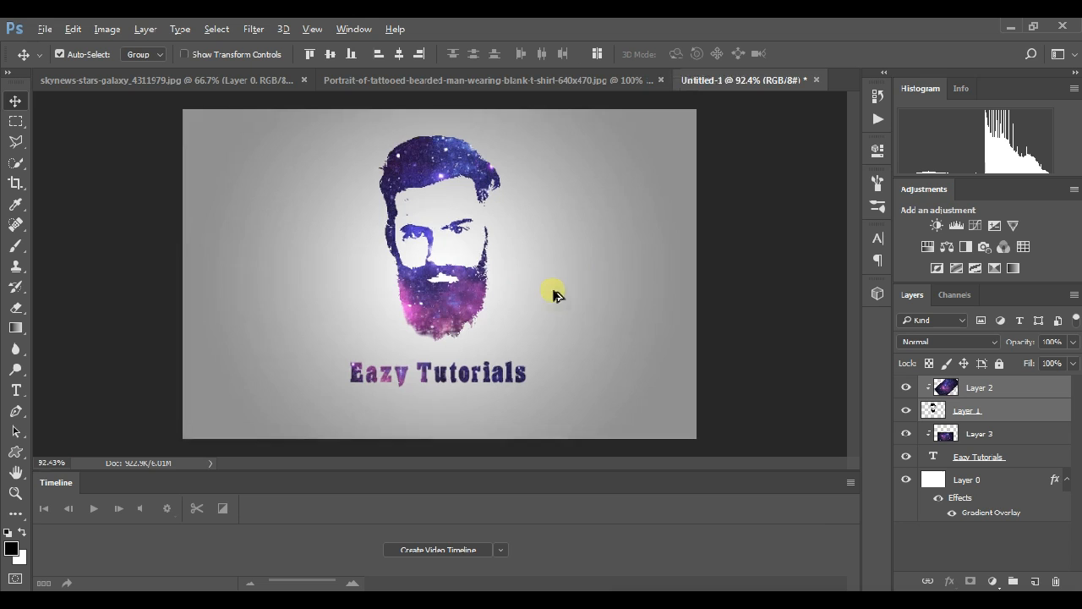
scroll(555, 298, "up", 2)
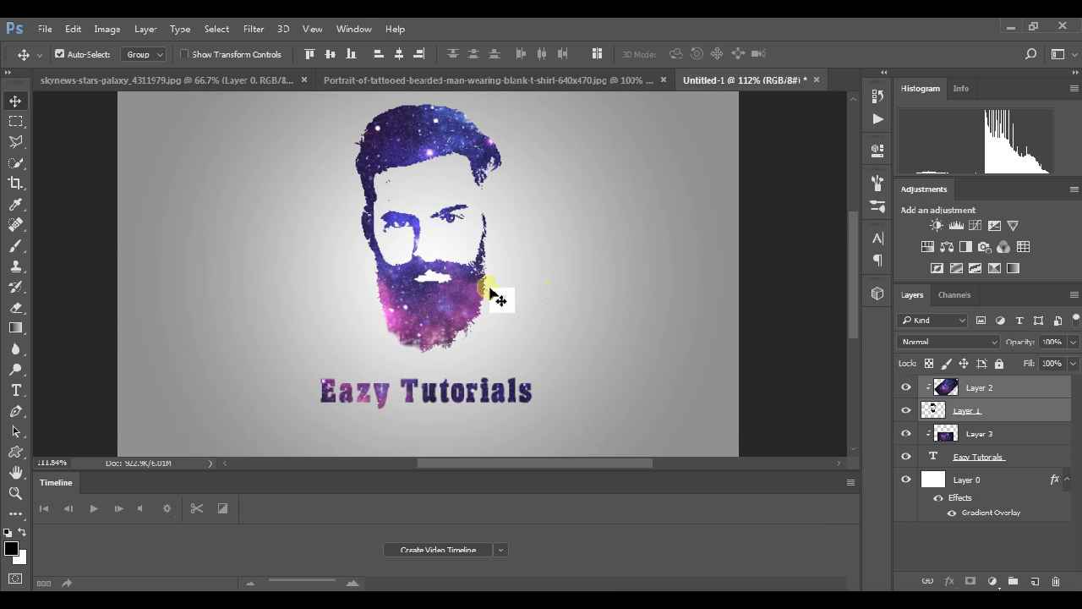
scroll(529, 269, "down", 1)
scroll(529, 269, "up", 2)
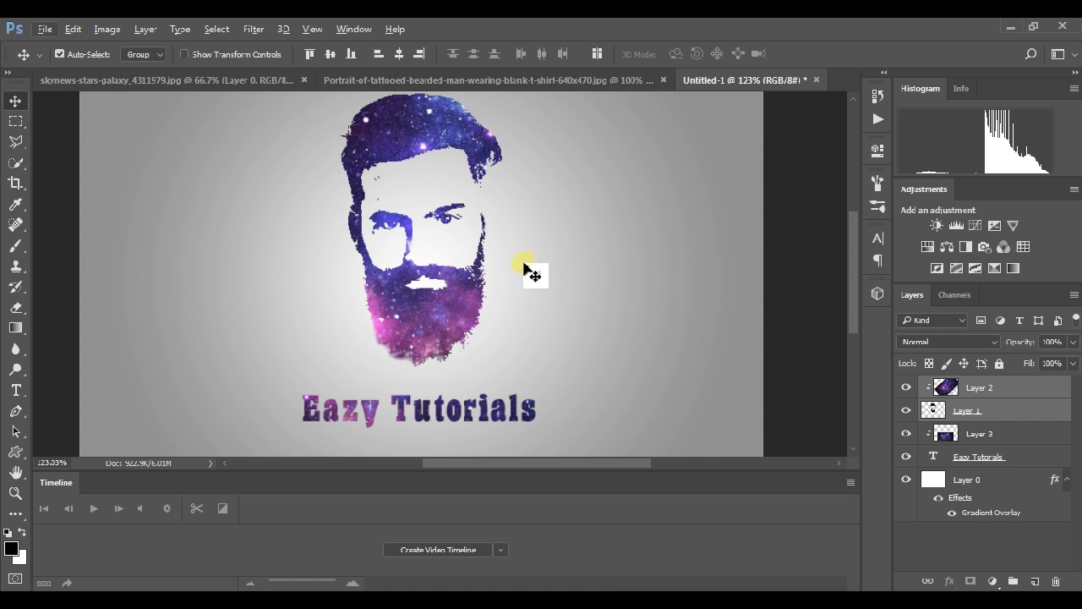
scroll(530, 269, "down", 1)
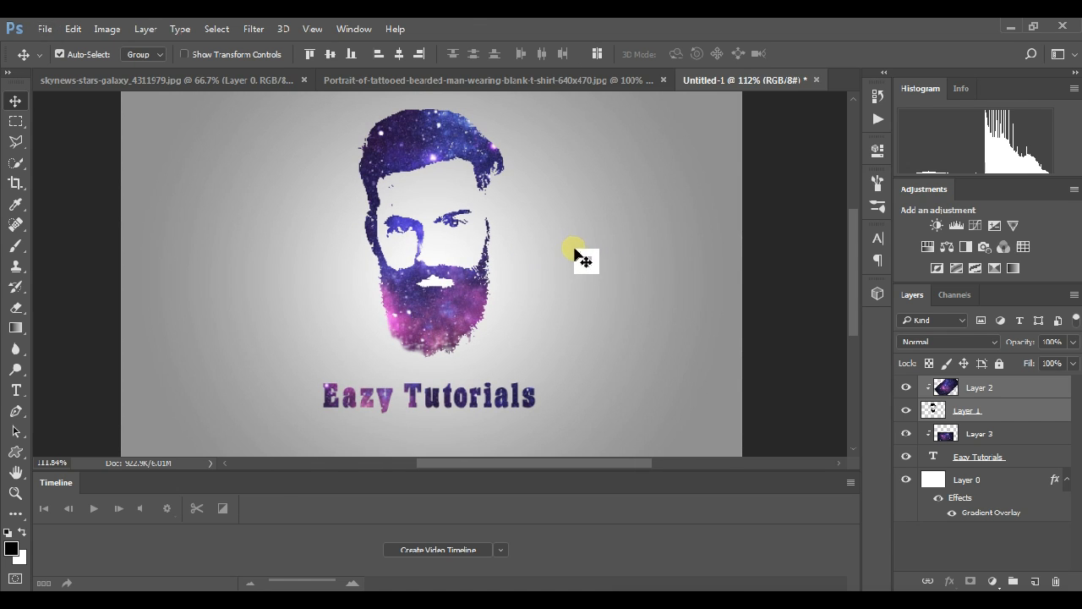